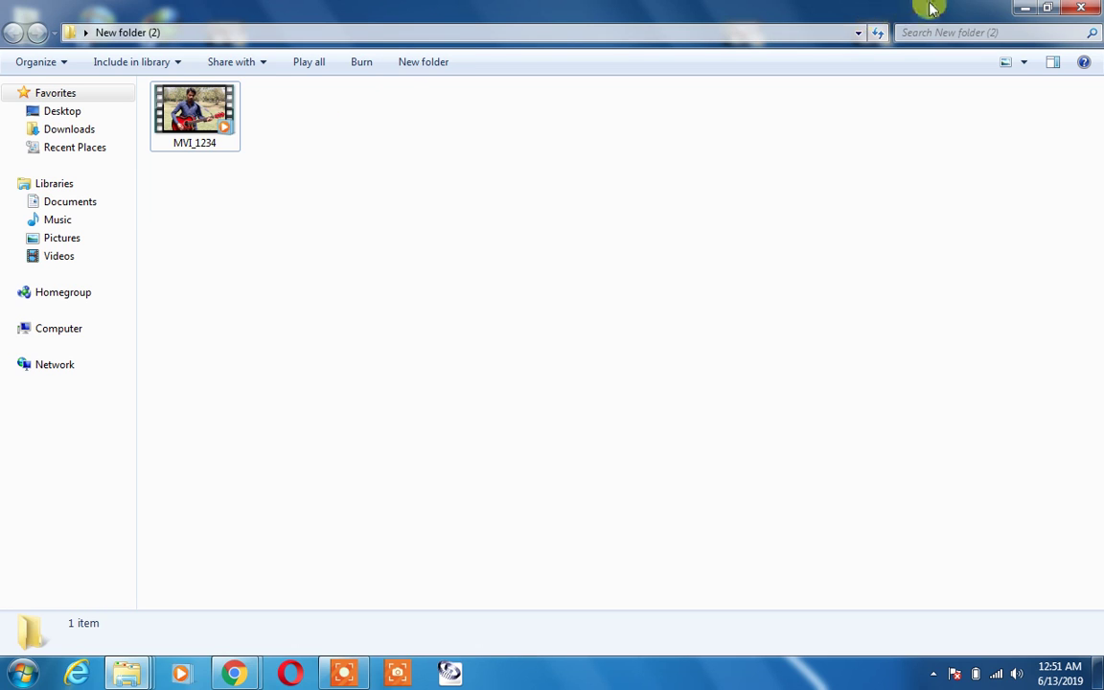
left_click(36, 676)
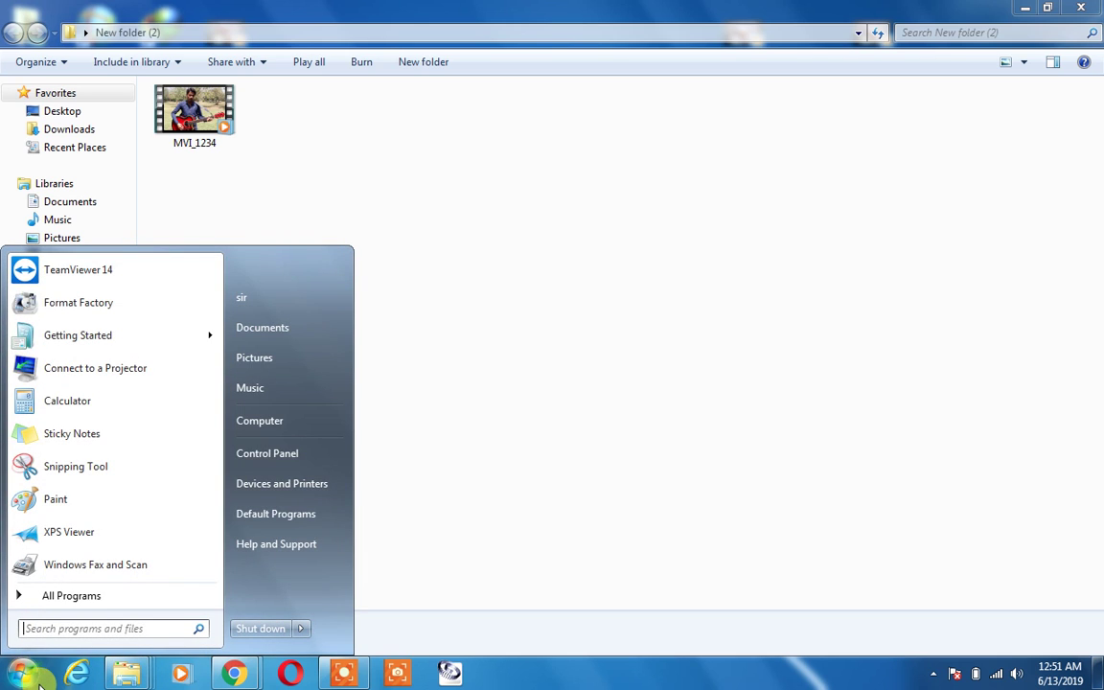
type("FOR")
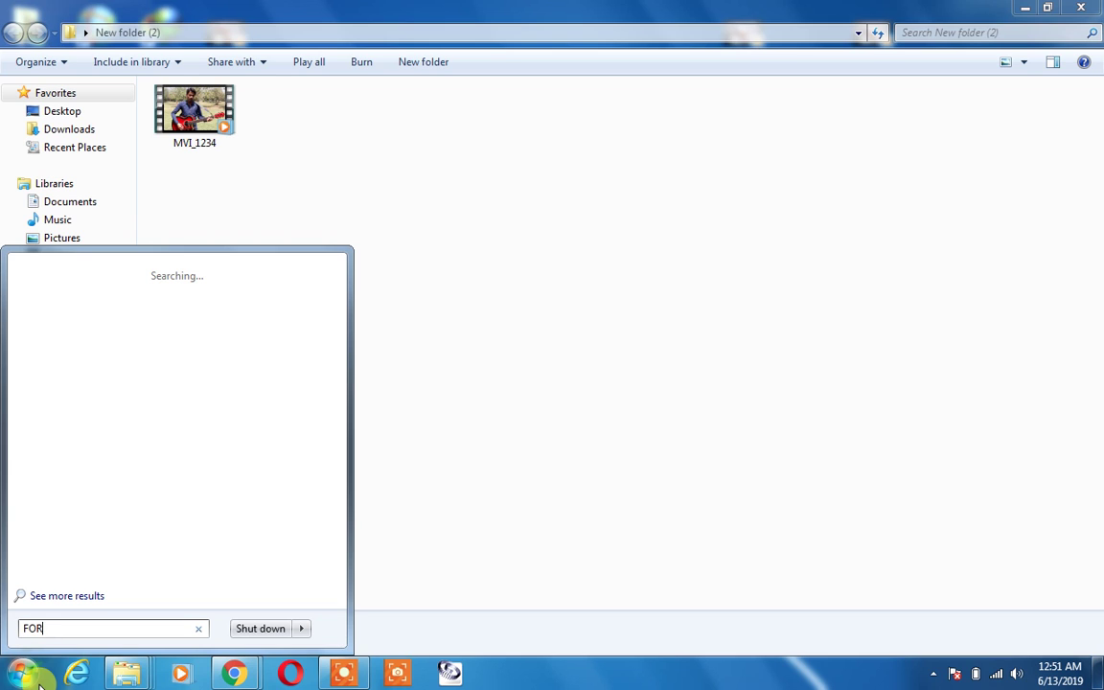
type("MAT FAC")
key("BackSpace")
key("BackSpace")
key("BackSpace")
key("BackSpace")
key("BackSpace")
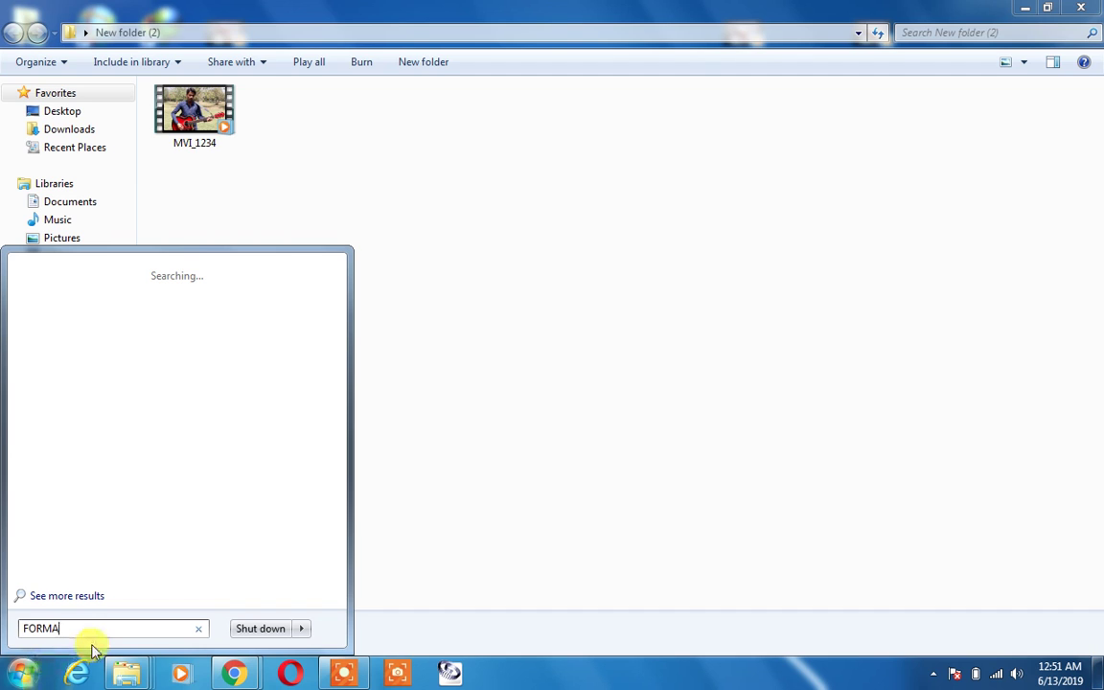
type("T")
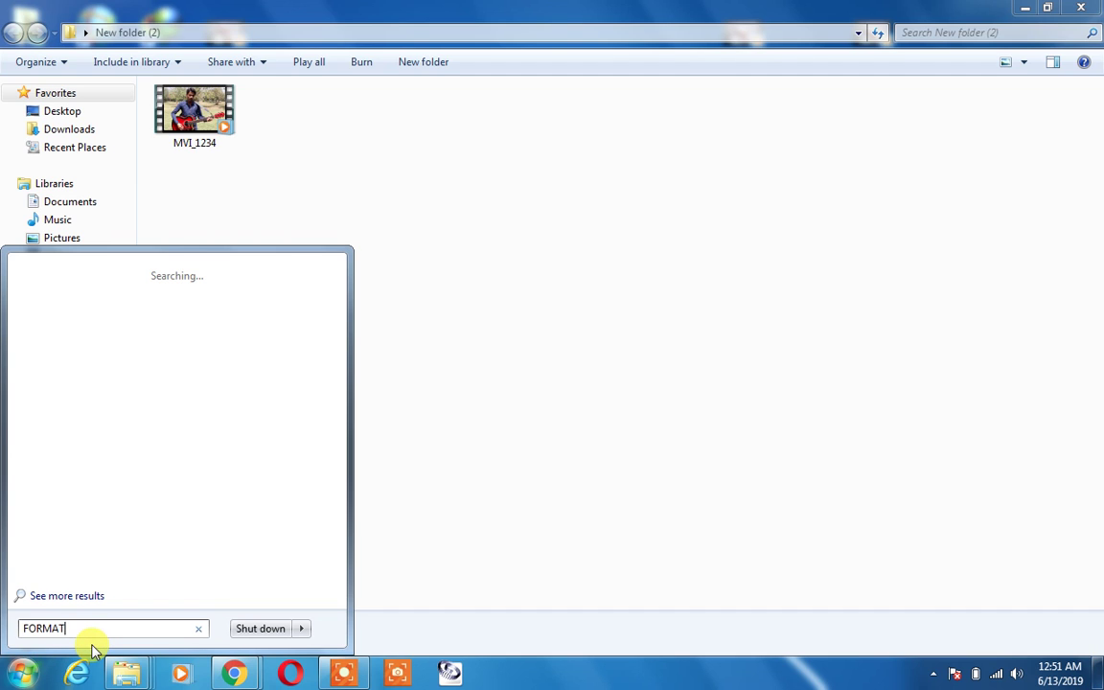
left_click(421, 458)
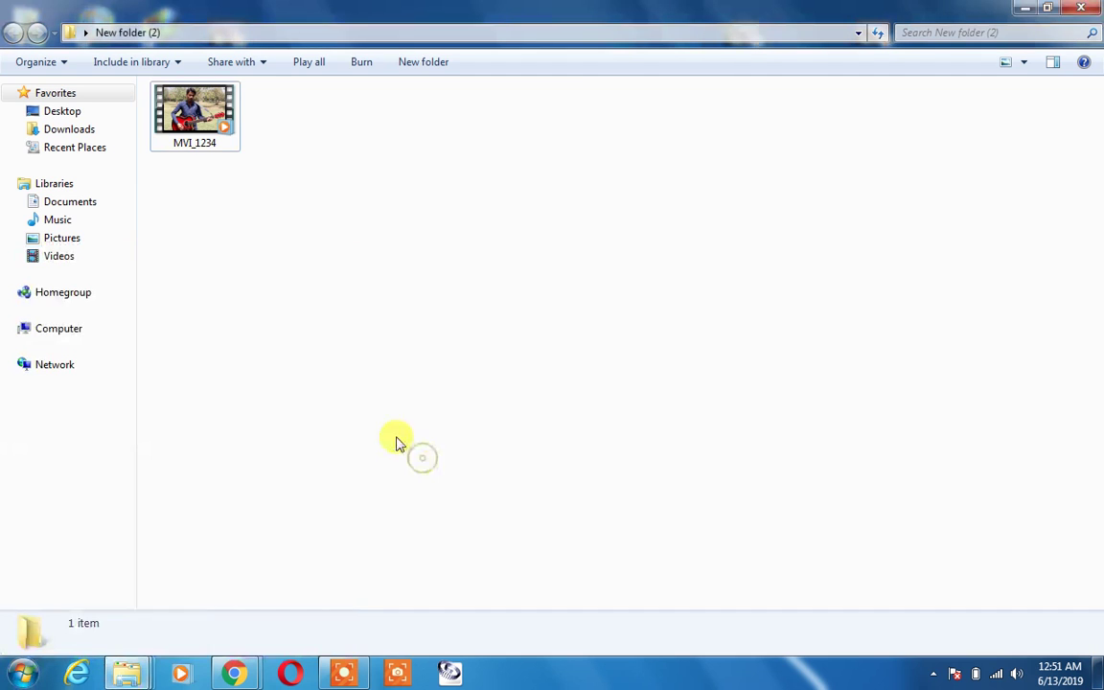
Play the MVI_1234 video to check its original sound, and minimize the player
double_click(211, 132)
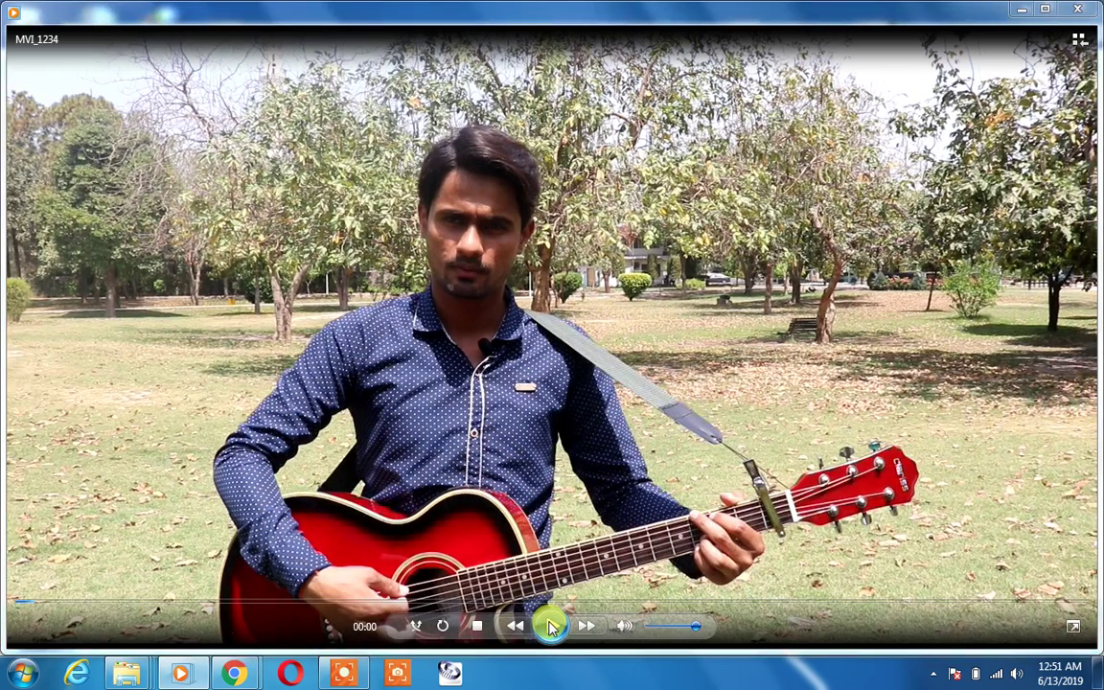
left_click(1023, 10)
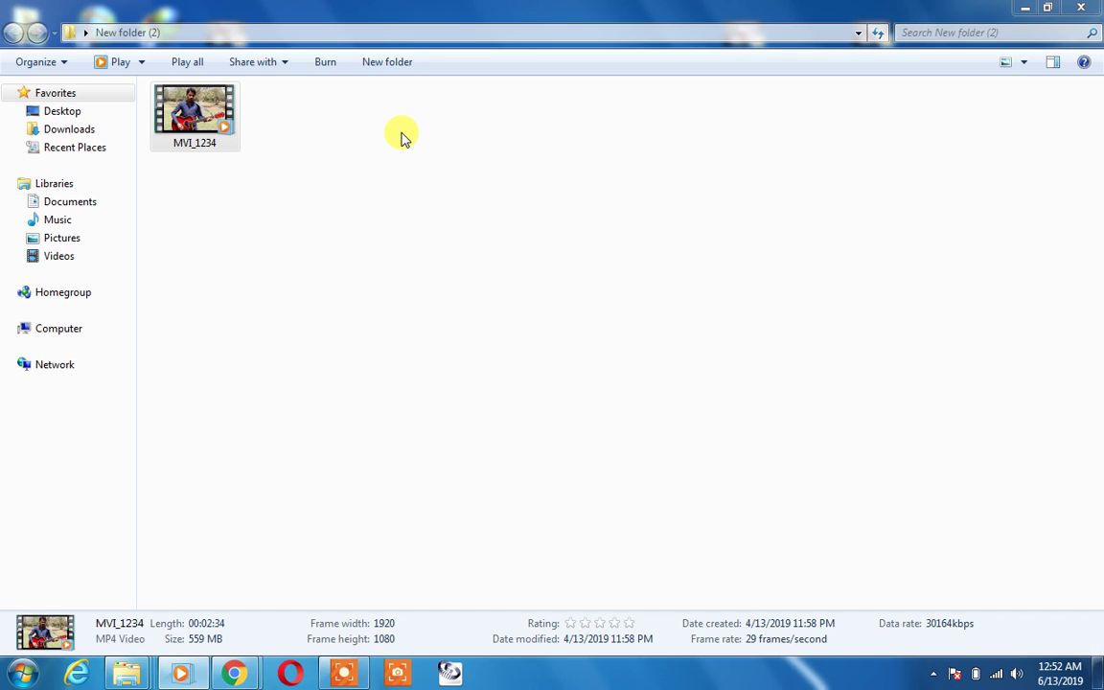
Launch Format Factory from the desktop and set up a video conversion to MP4
left_click(1021, 7)
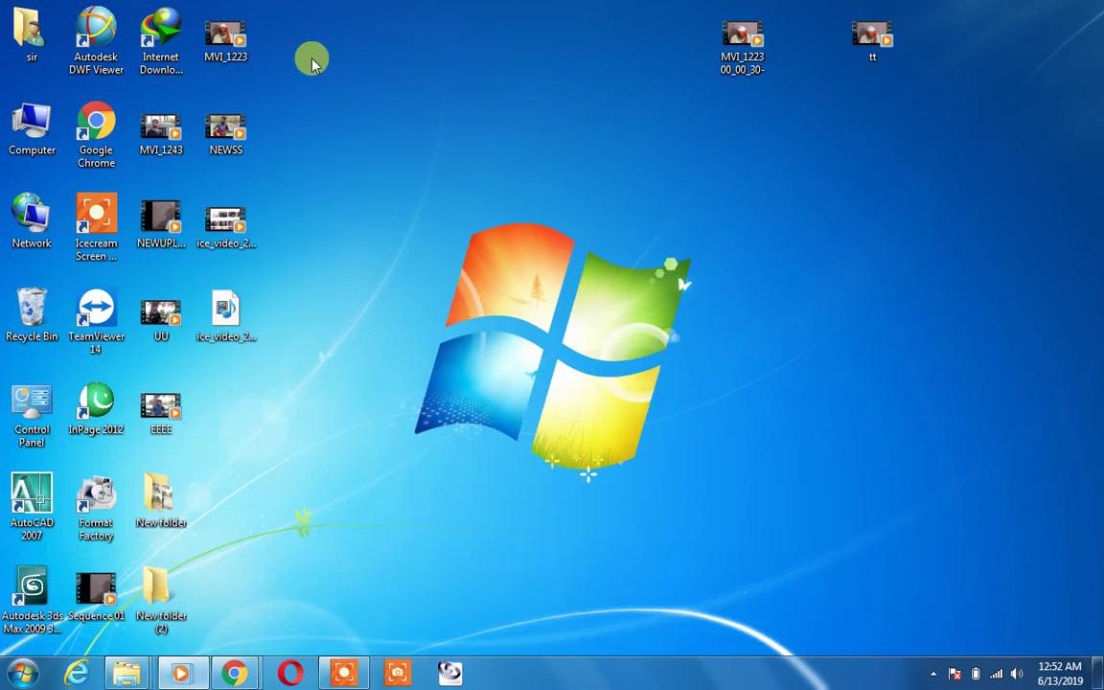
double_click(95, 503)
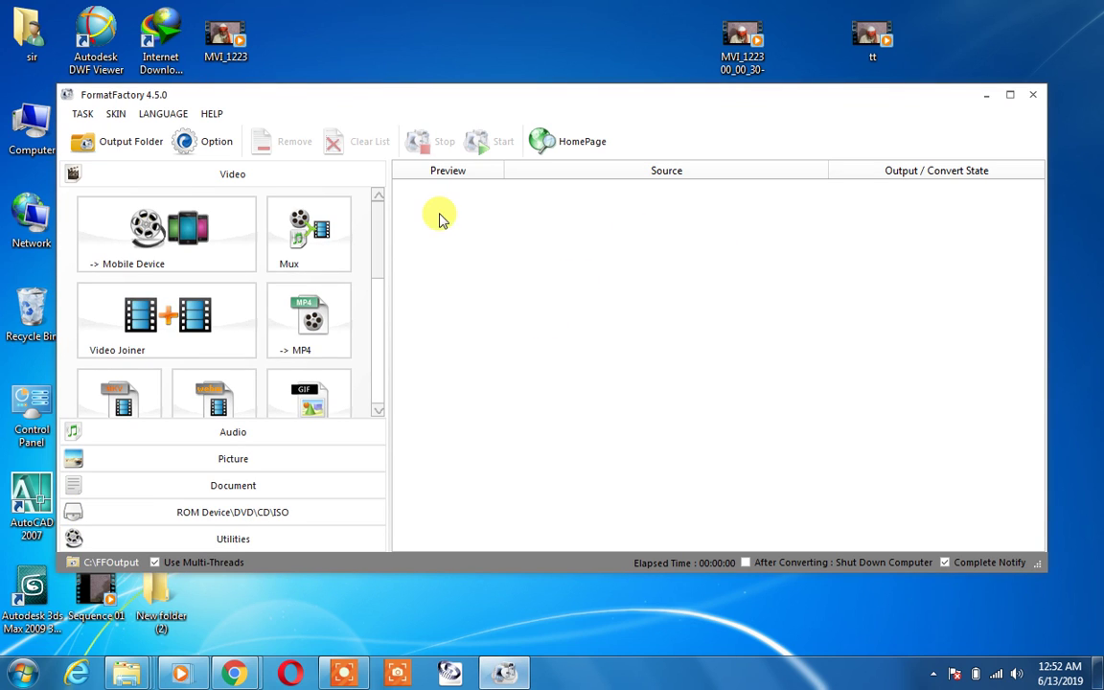
left_click(316, 340)
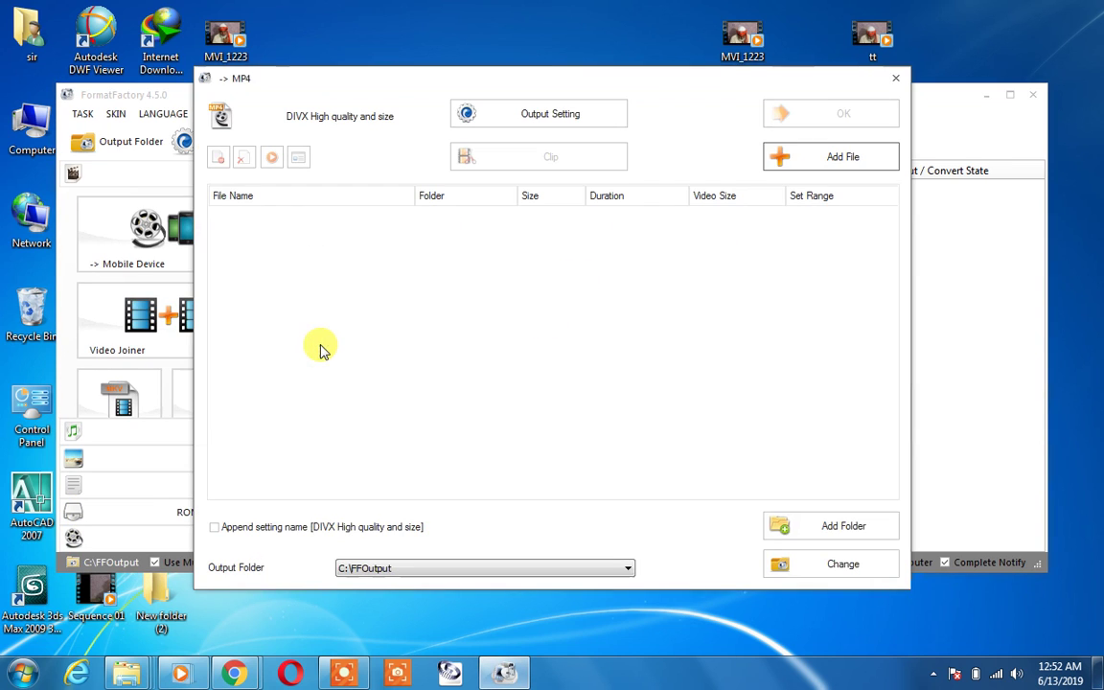
Add MVI_1234 from the desktop's New folder (2) to the MP4 conversion and open its output settings
left_click(778, 161)
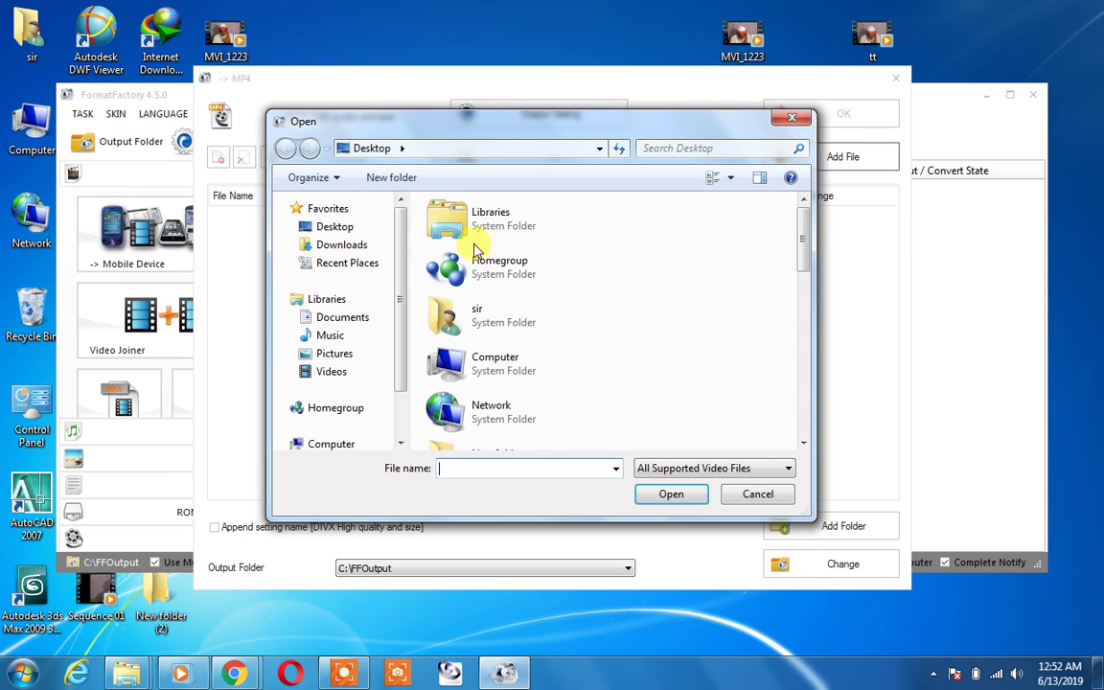
left_click_drag(801, 232, 805, 347)
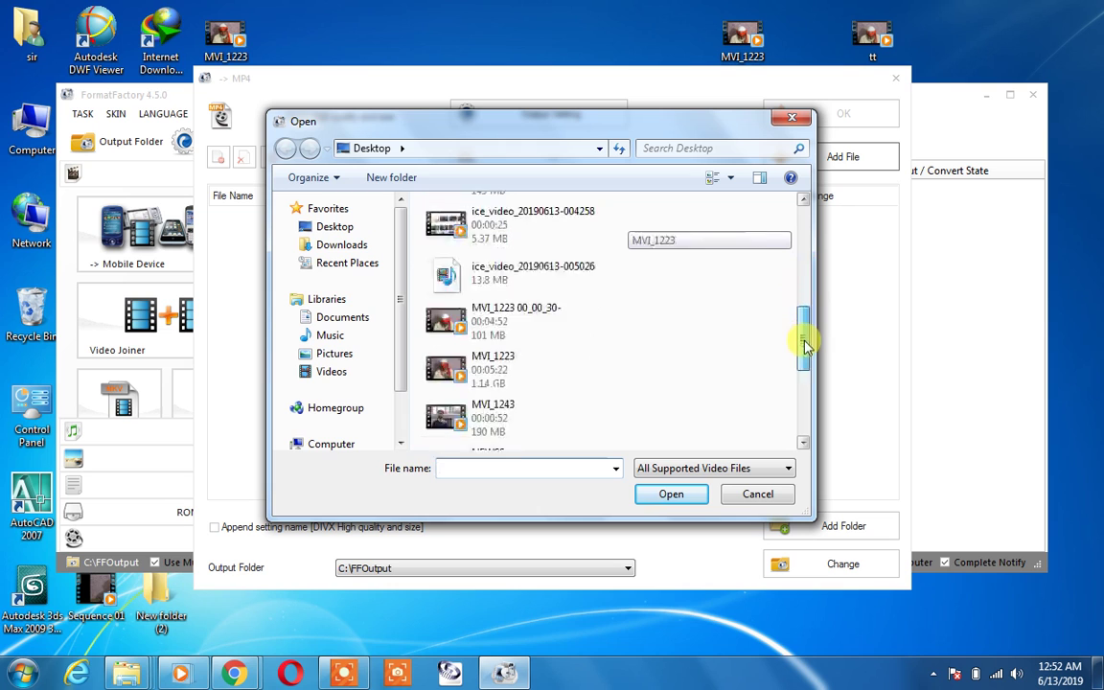
scroll(803, 311, "up", 3)
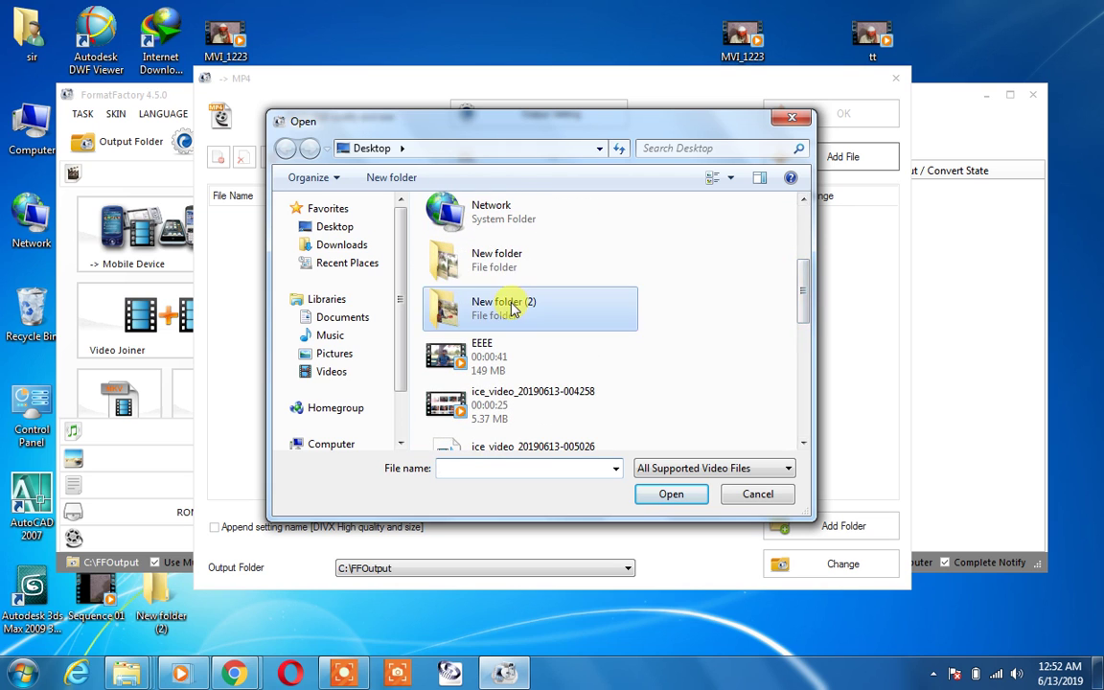
double_click(511, 307)
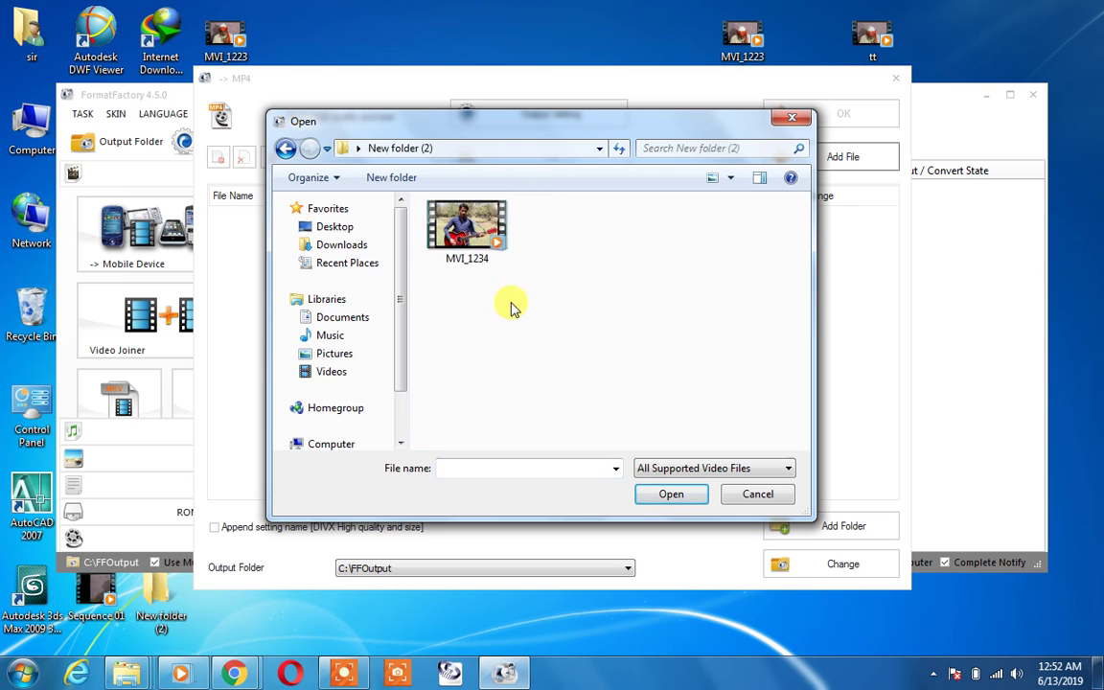
left_click(476, 238)
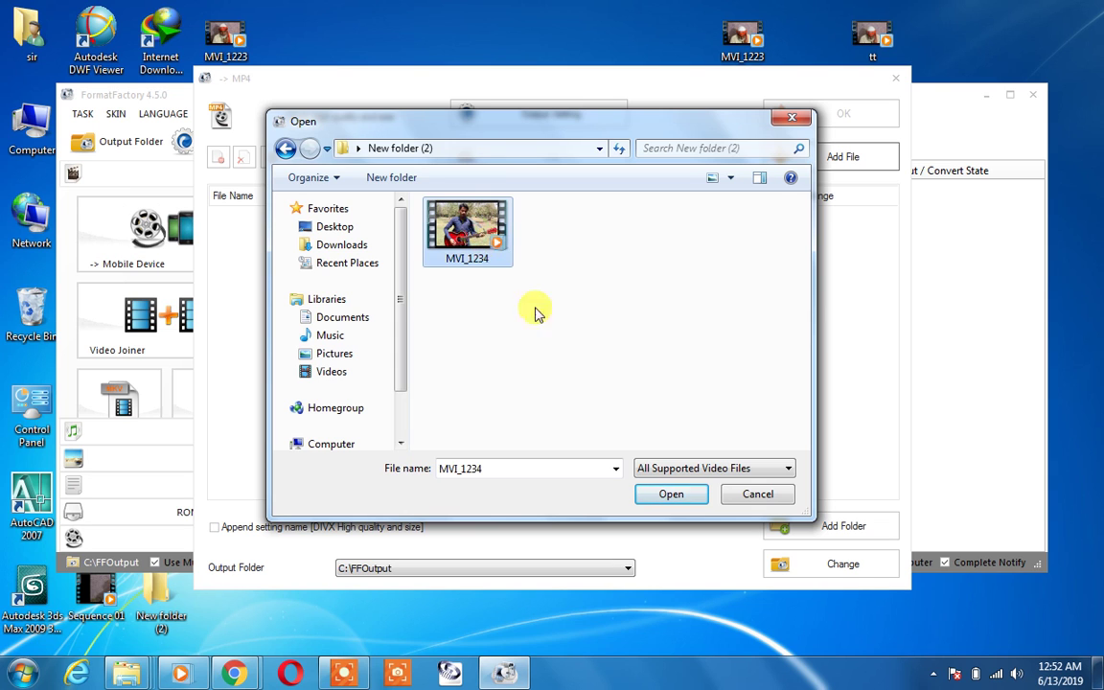
left_click(667, 493)
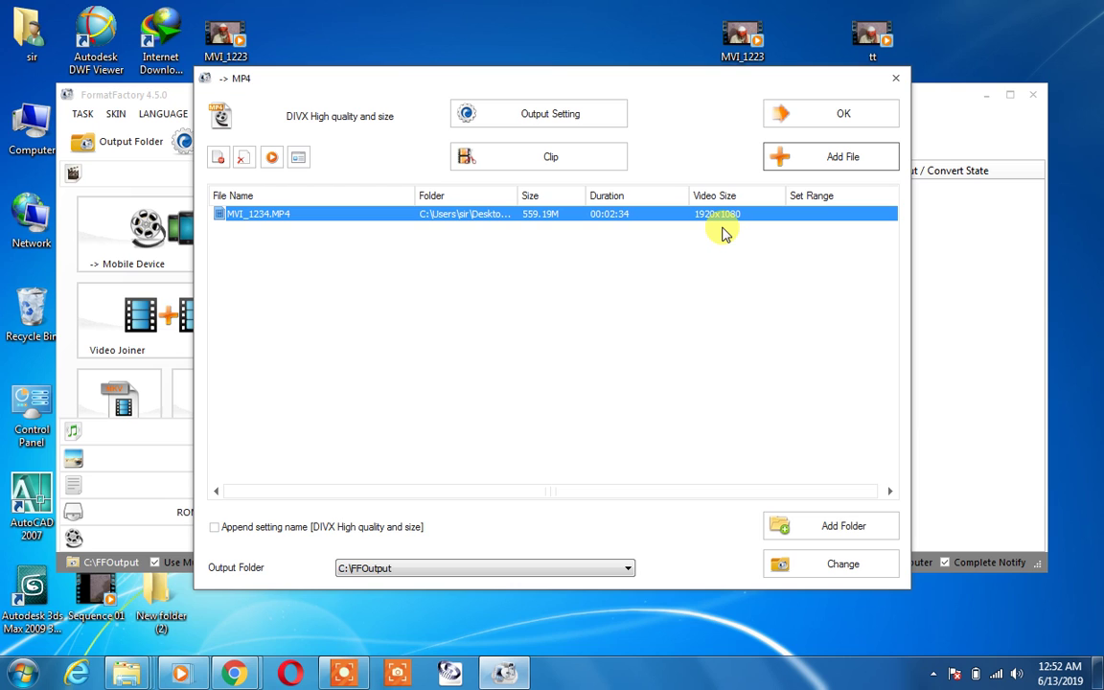
left_click(601, 122)
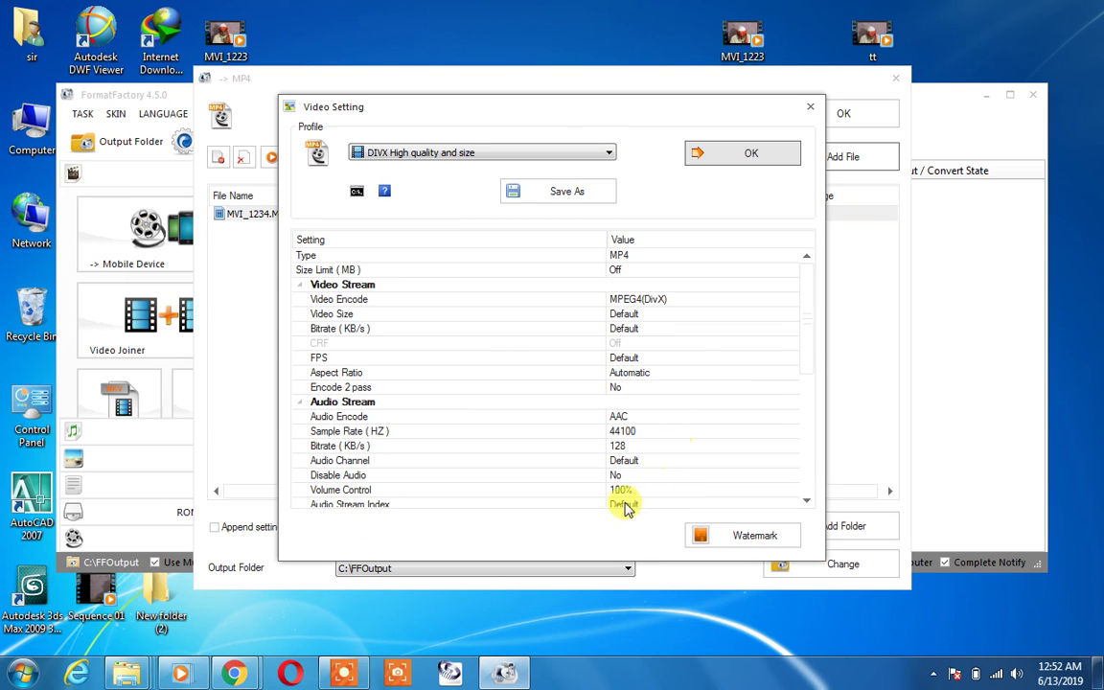
Set the audio stream's Volume Control to 200%
left_click(351, 491)
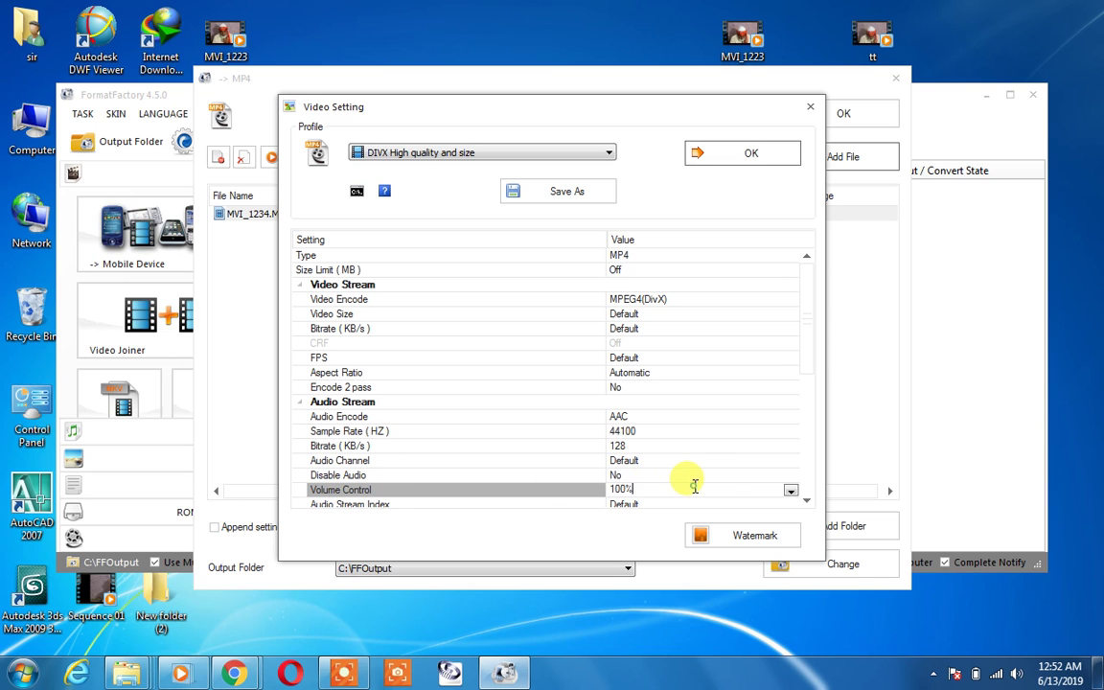
left_click(789, 491)
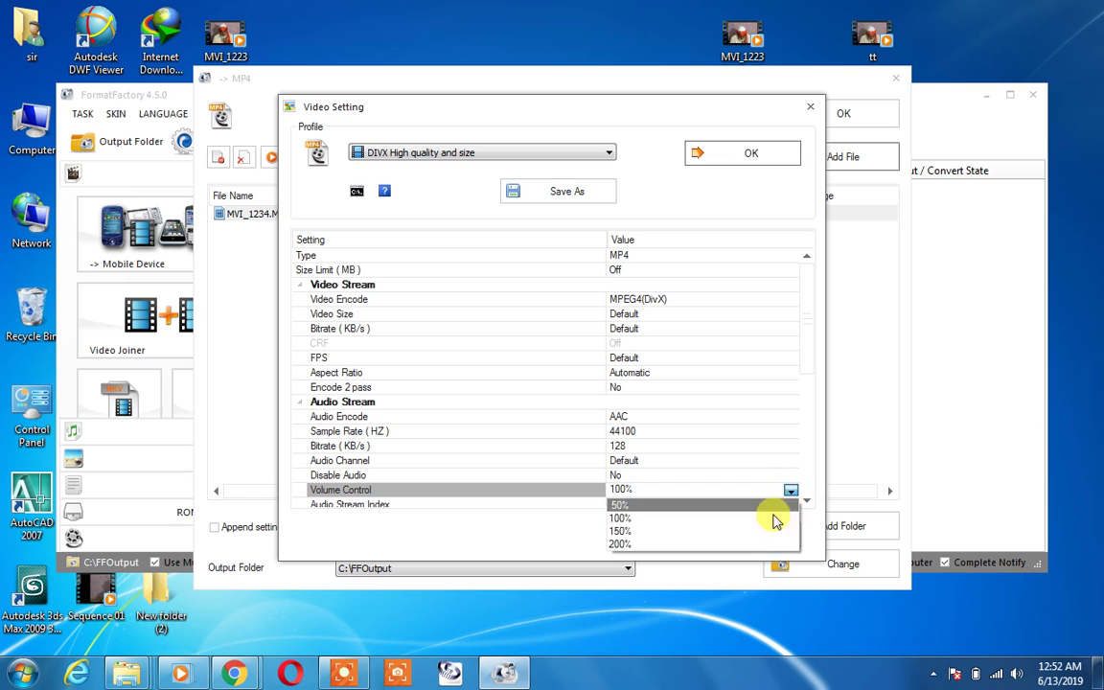
left_click(747, 542)
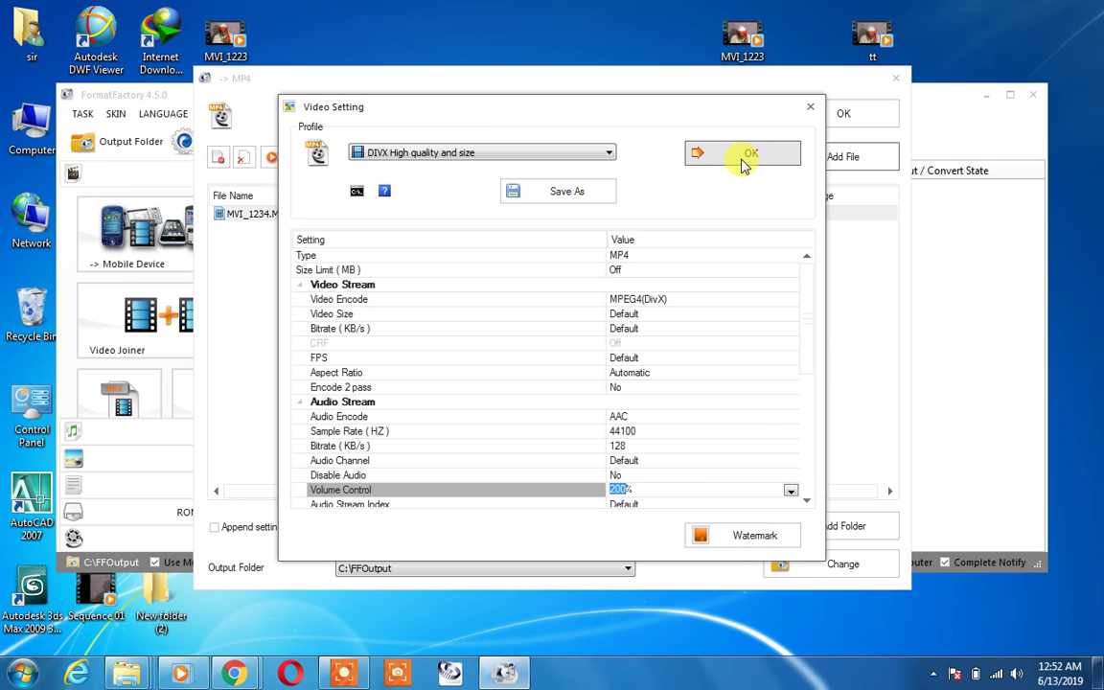
Apply the AVC High quality and size profile to the MP4 output settings
left_click(412, 155)
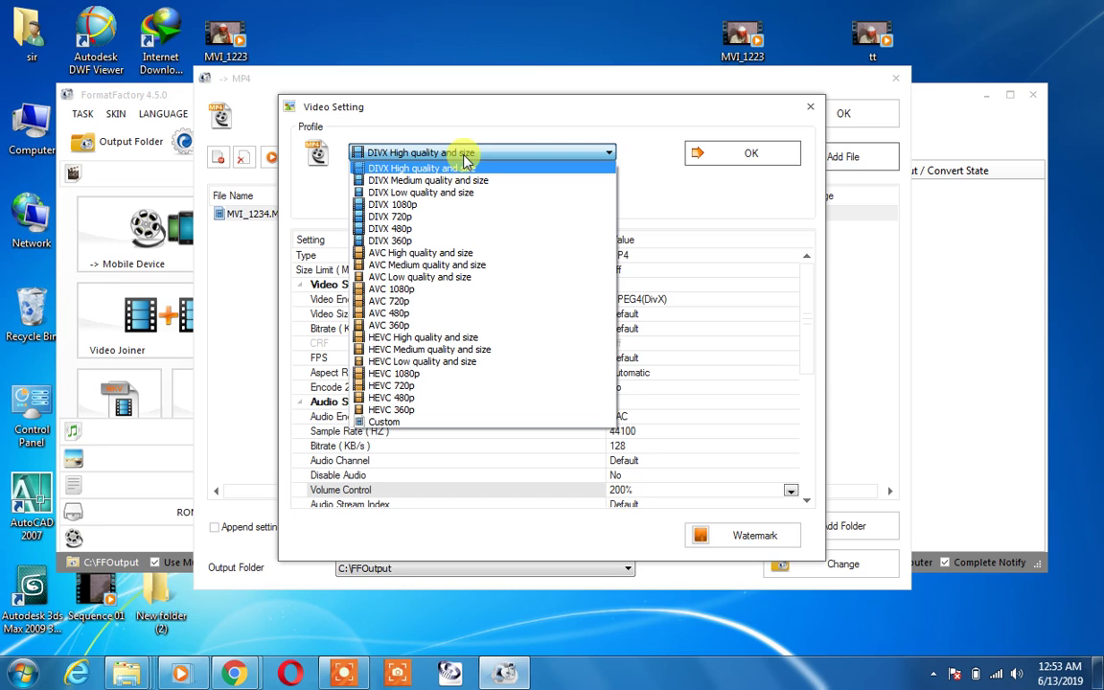
left_click(467, 254)
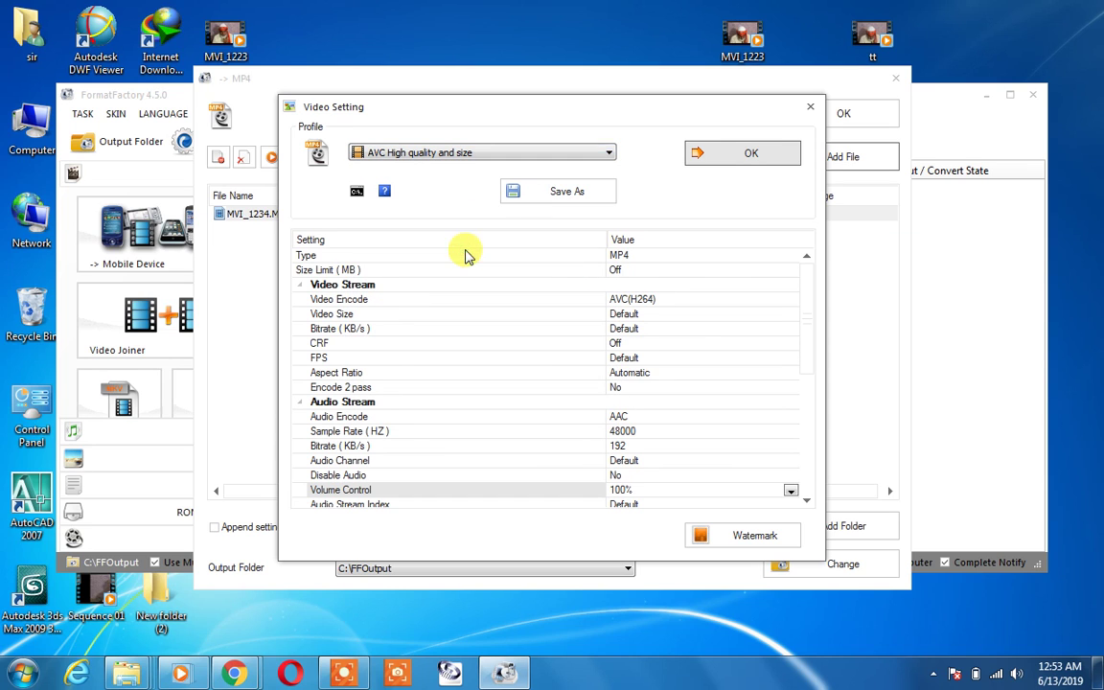
left_click(715, 161)
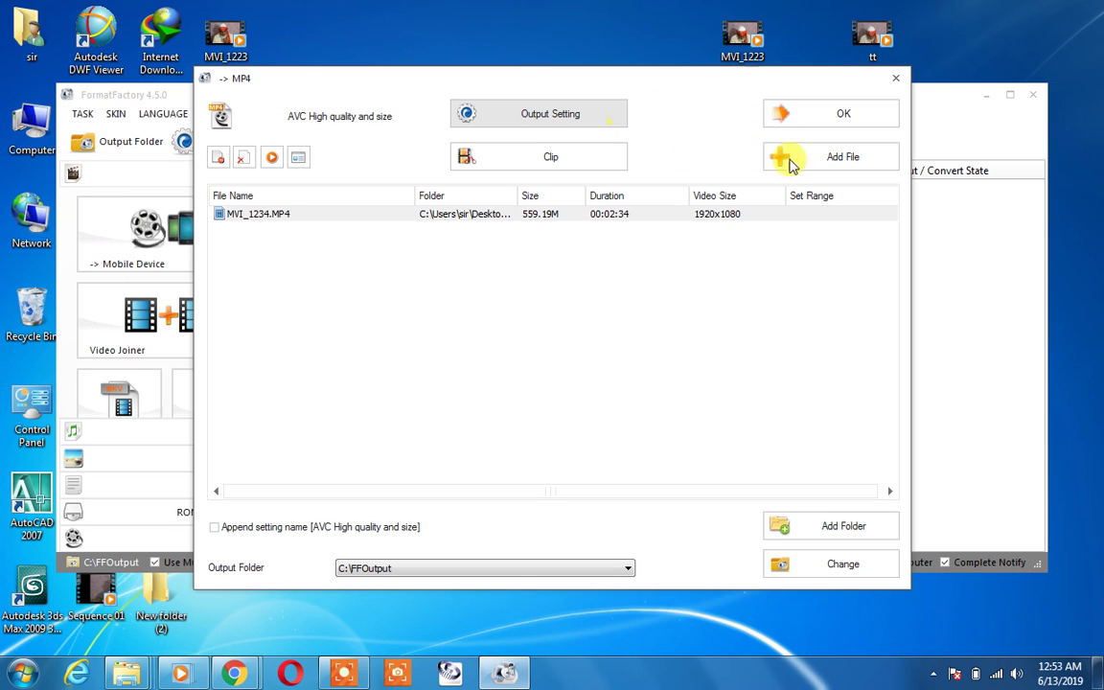
Queue the MVI_1234 MP4 job and start the conversion
left_click(829, 115)
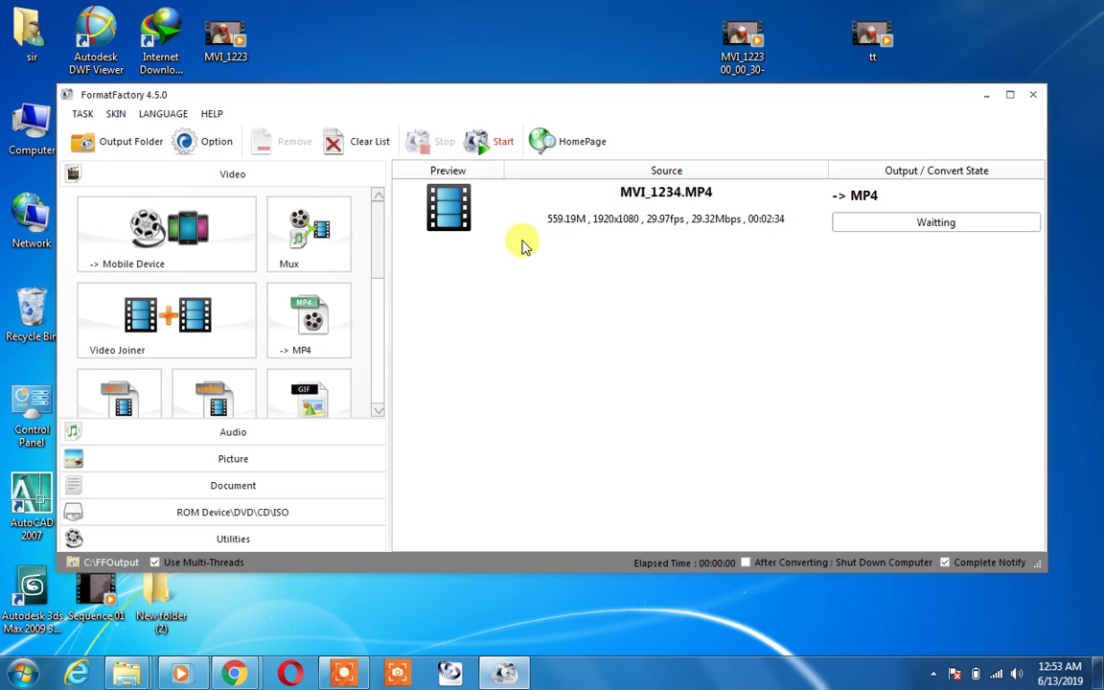
left_click(491, 148)
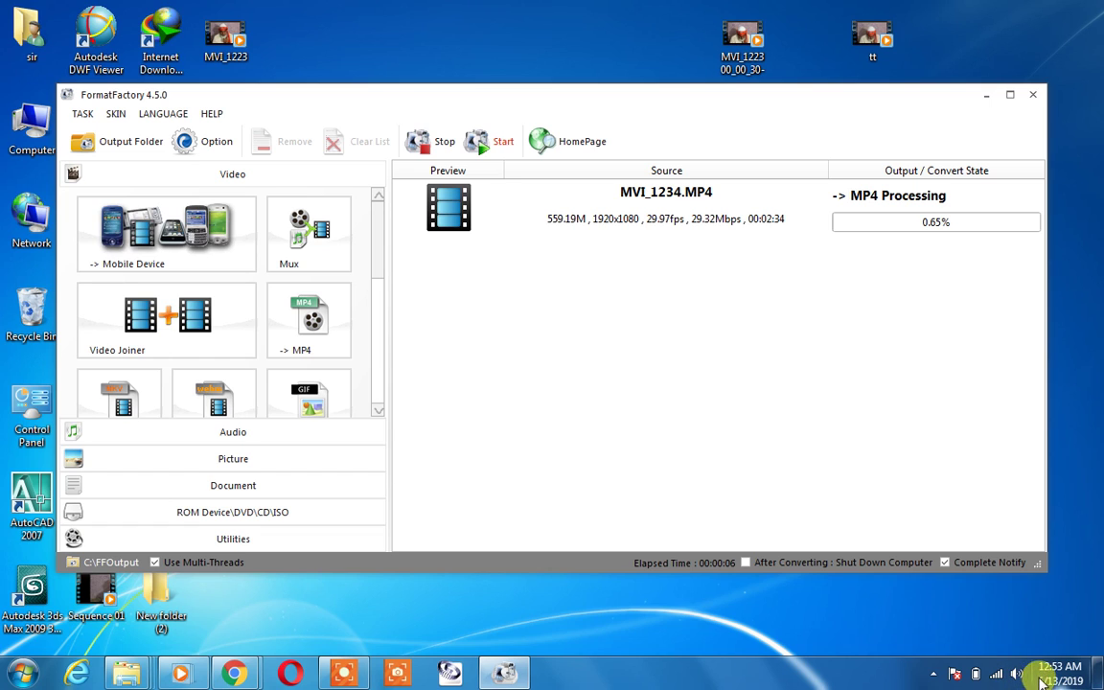
mouse_move(1058, 679)
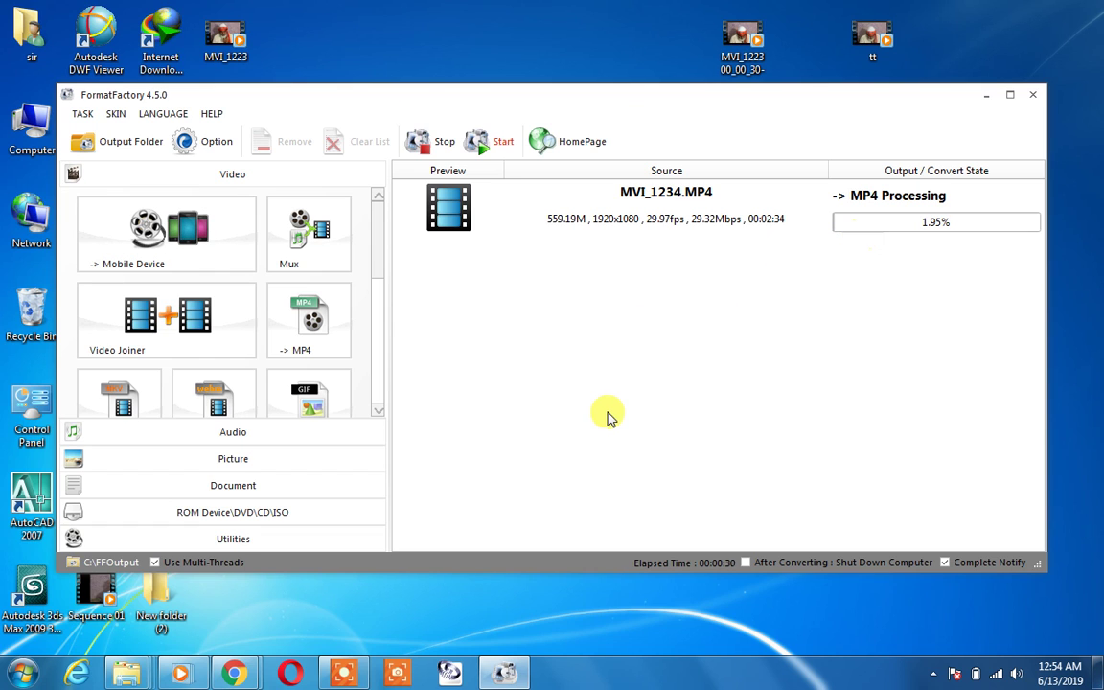
left_click(344, 670)
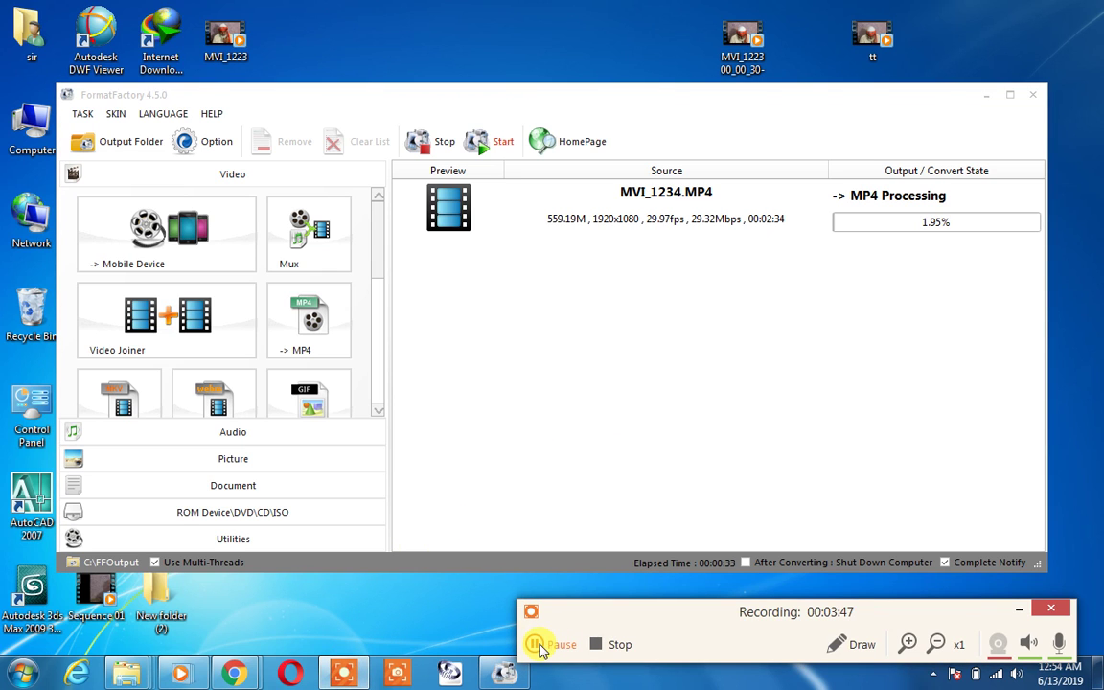
left_click(534, 644)
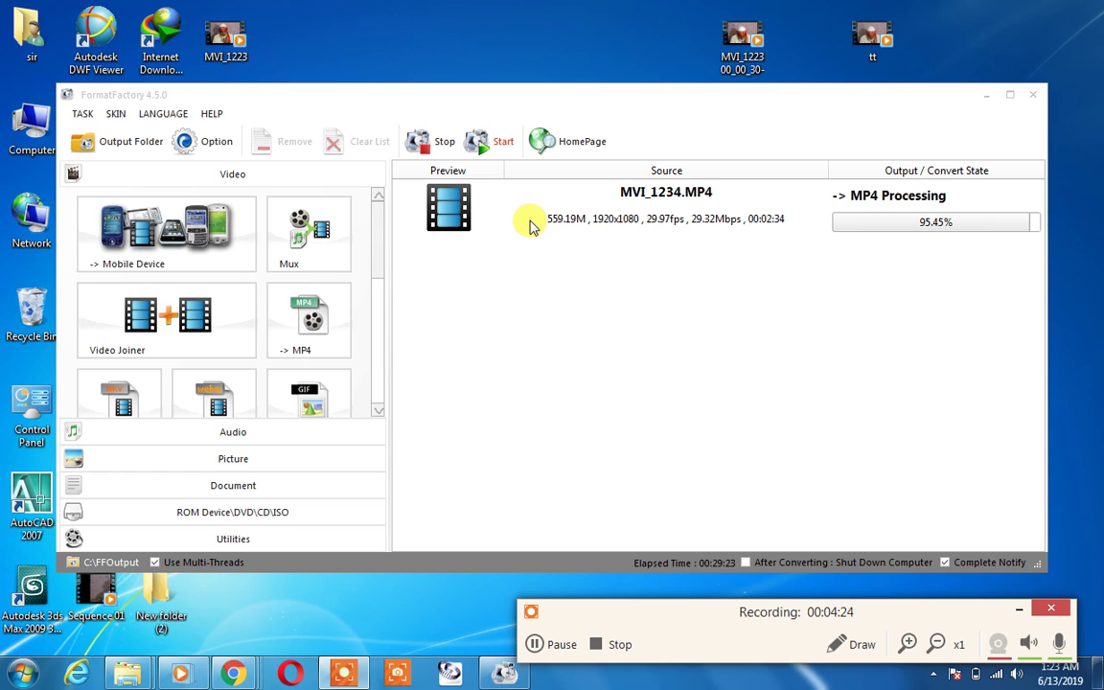
Look over the files in the converter's output folder and close it
left_click(116, 145)
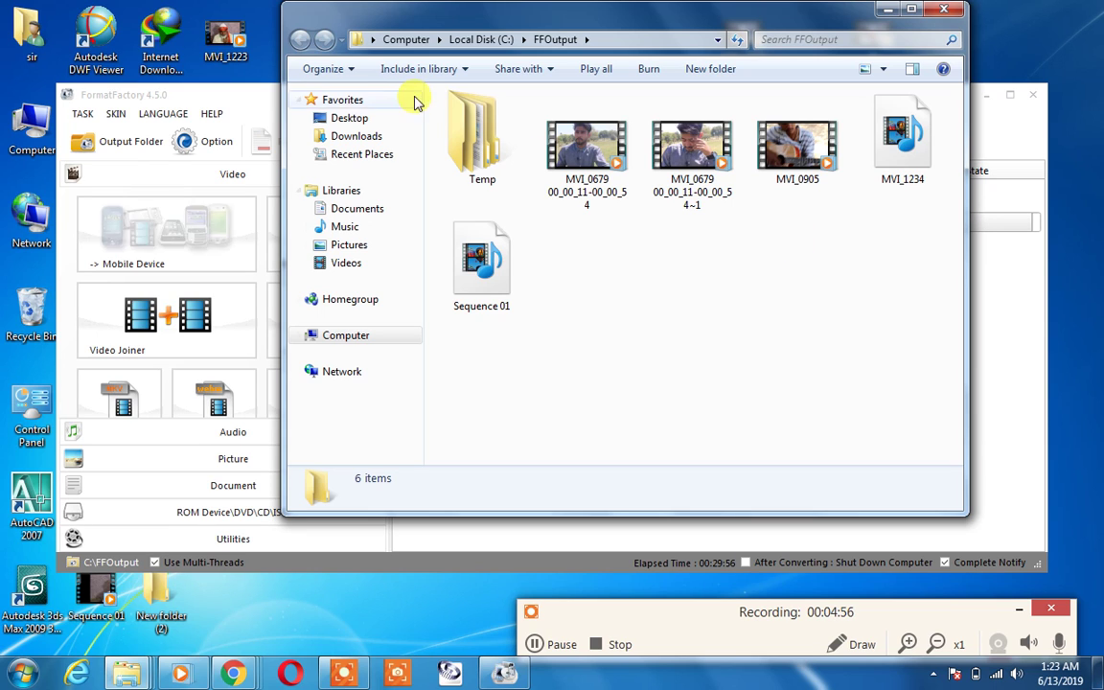
left_click(934, 11)
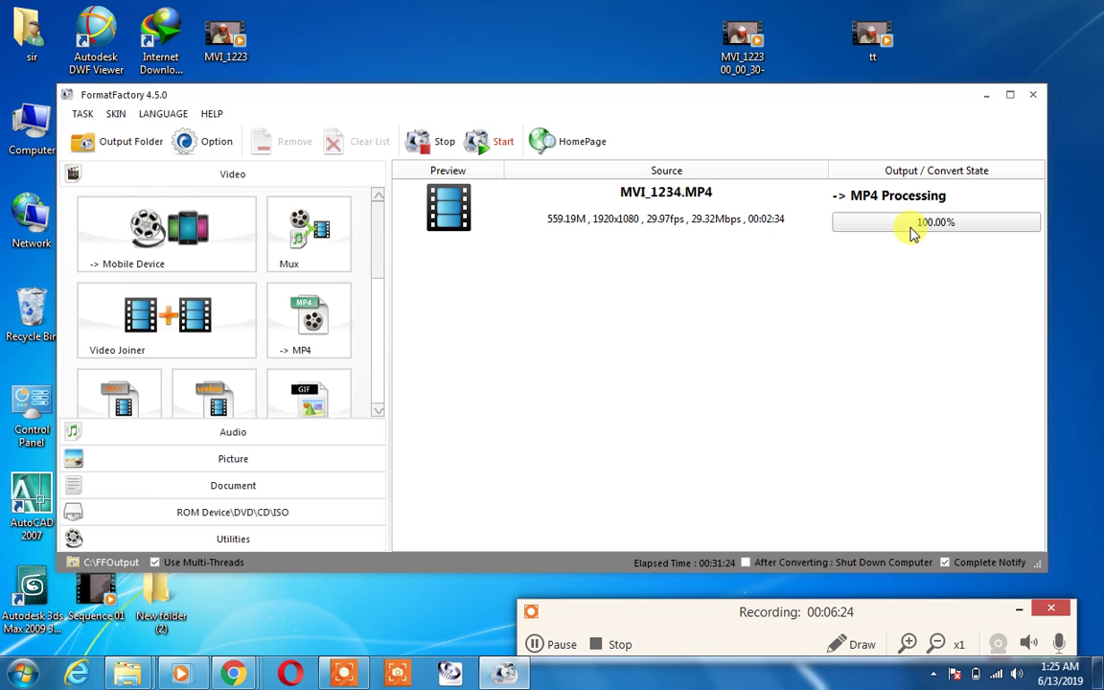
Move the Format Factory window aside and play the original MVI_1234 video from the desktop's New folder (2)
left_click_drag(704, 105, 889, 99)
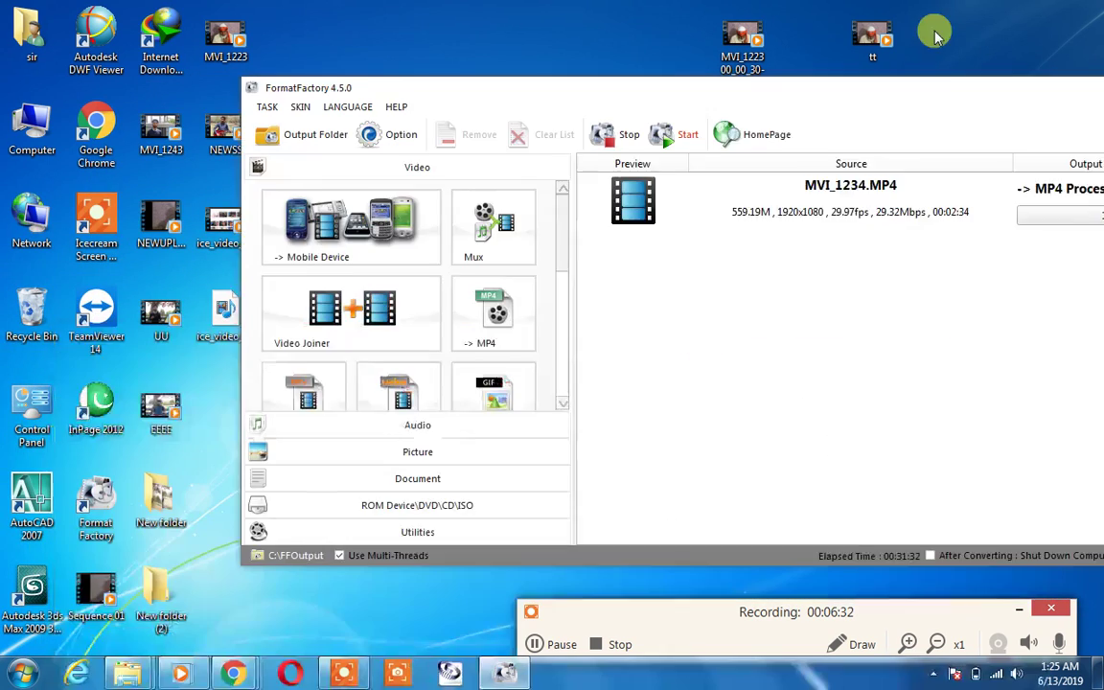
left_click_drag(937, 37, 940, 20)
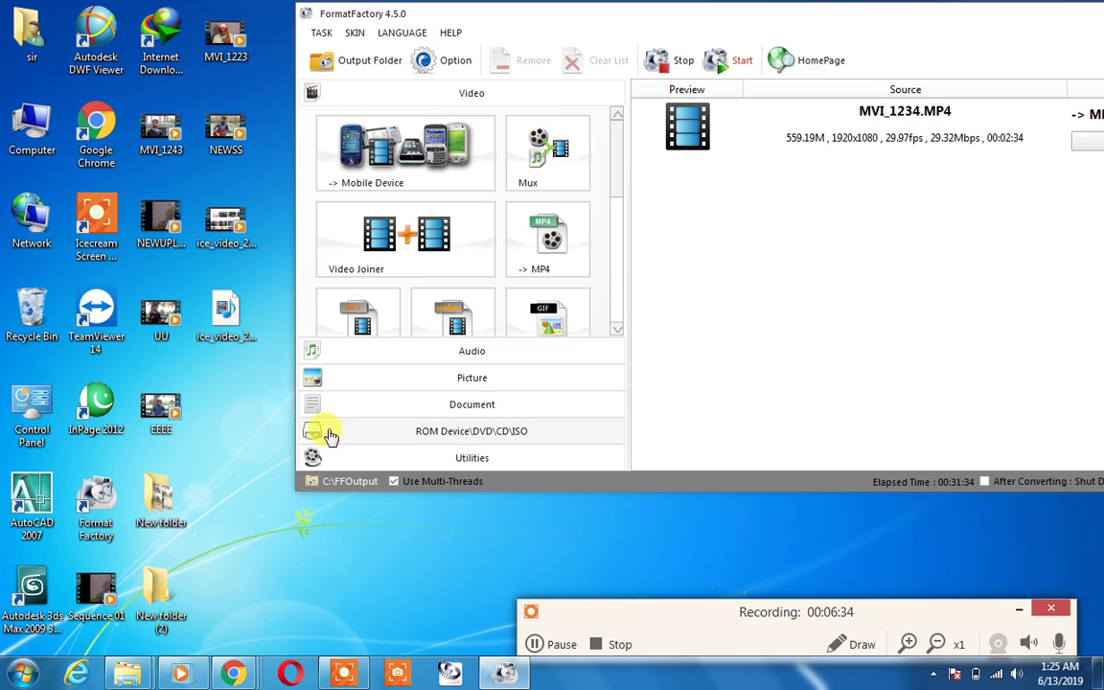
double_click(153, 586)
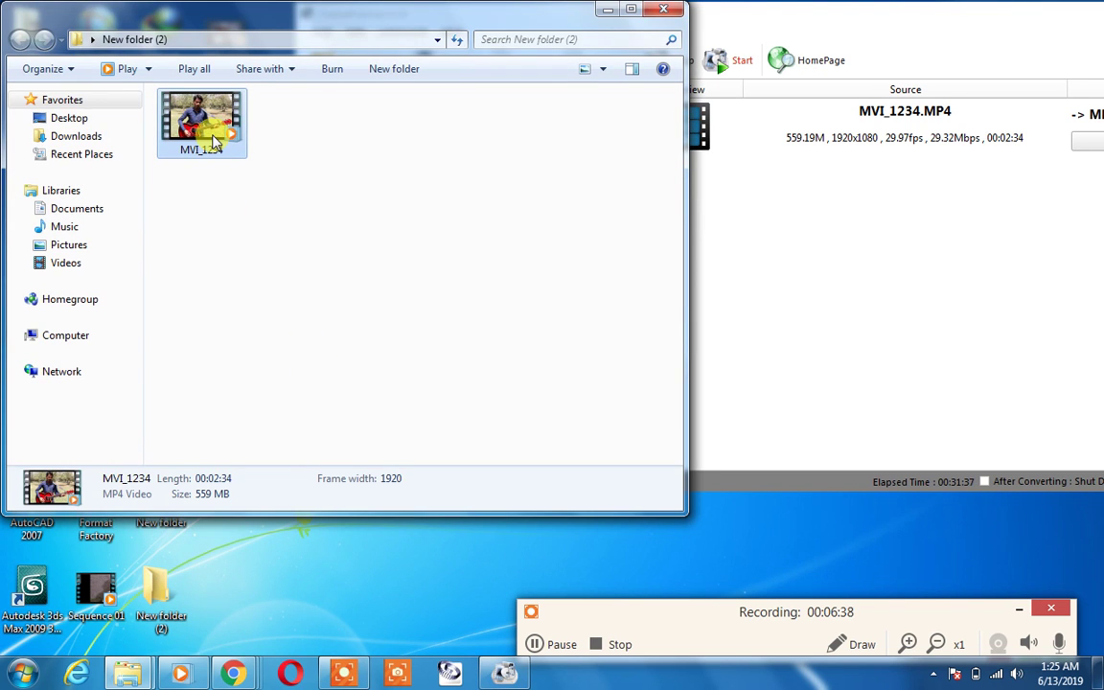
left_click(247, 184)
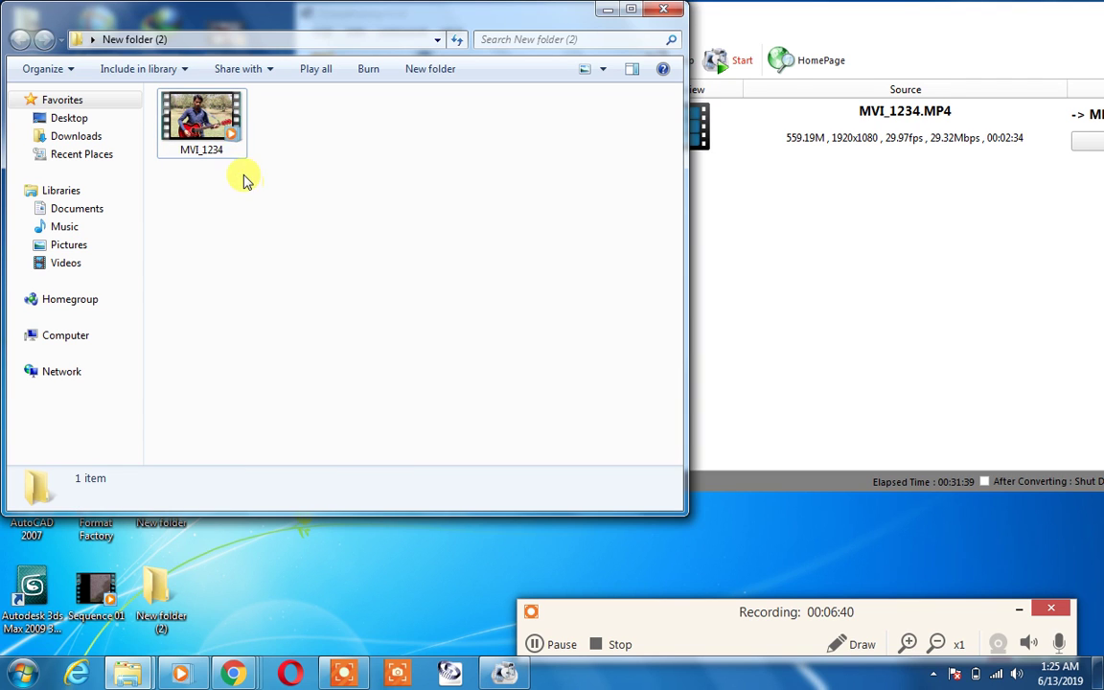
double_click(222, 140)
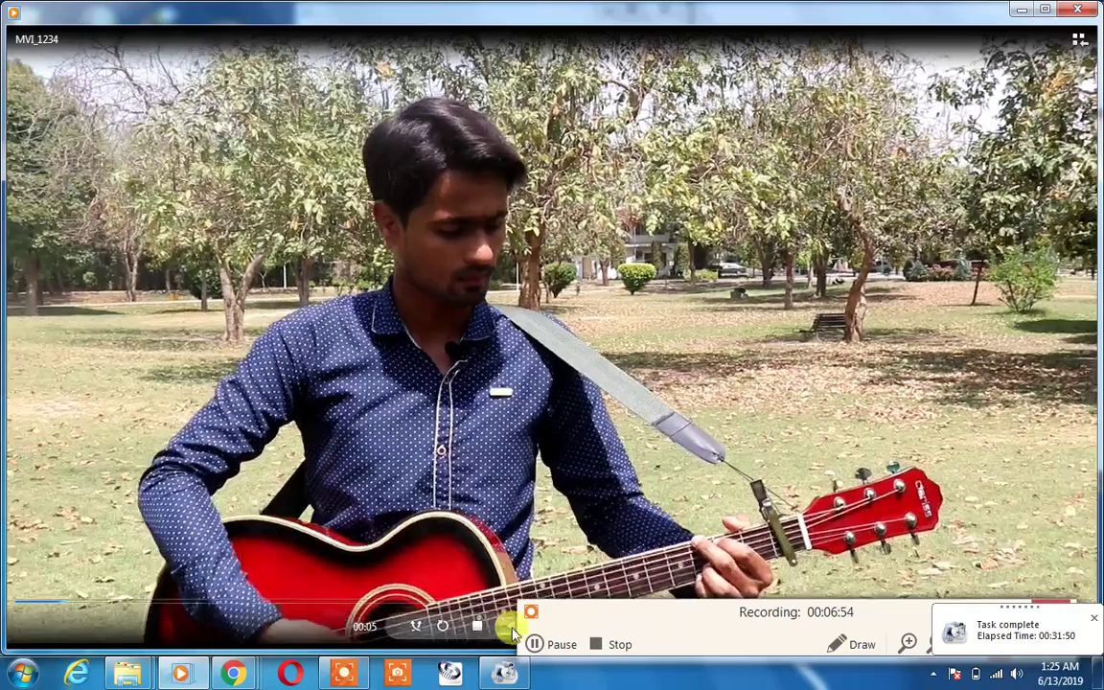
Skip ahead in the original MVI_1234 video to check its quality, and close the player and its folder
left_click(288, 602)
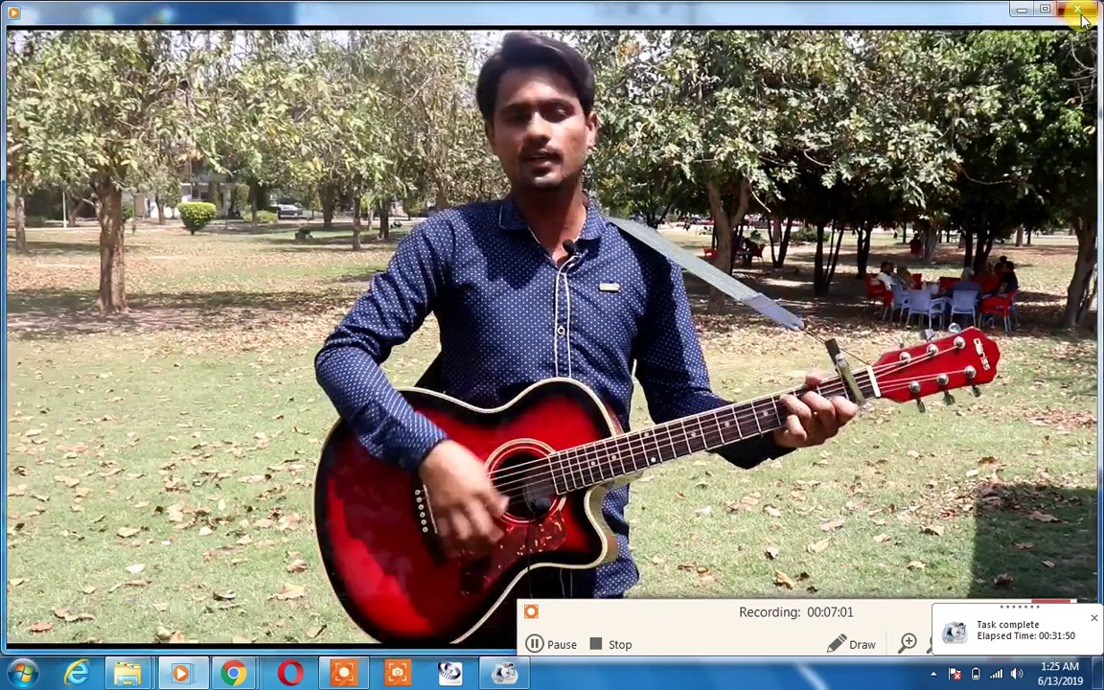
left_click(1081, 17)
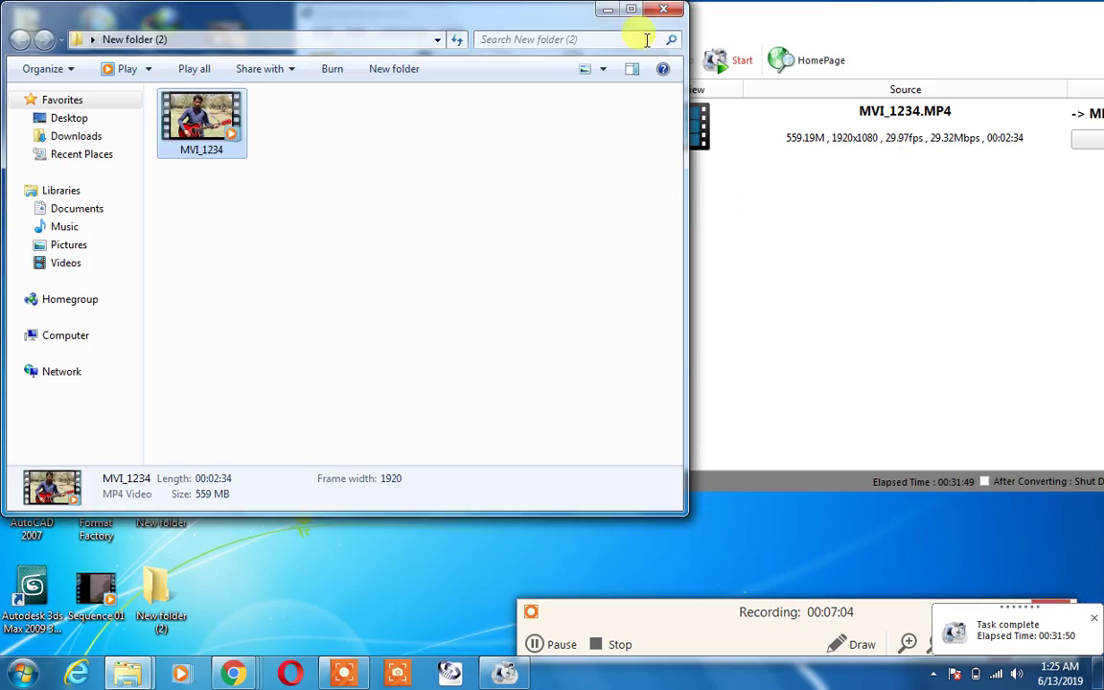
left_click(664, 9)
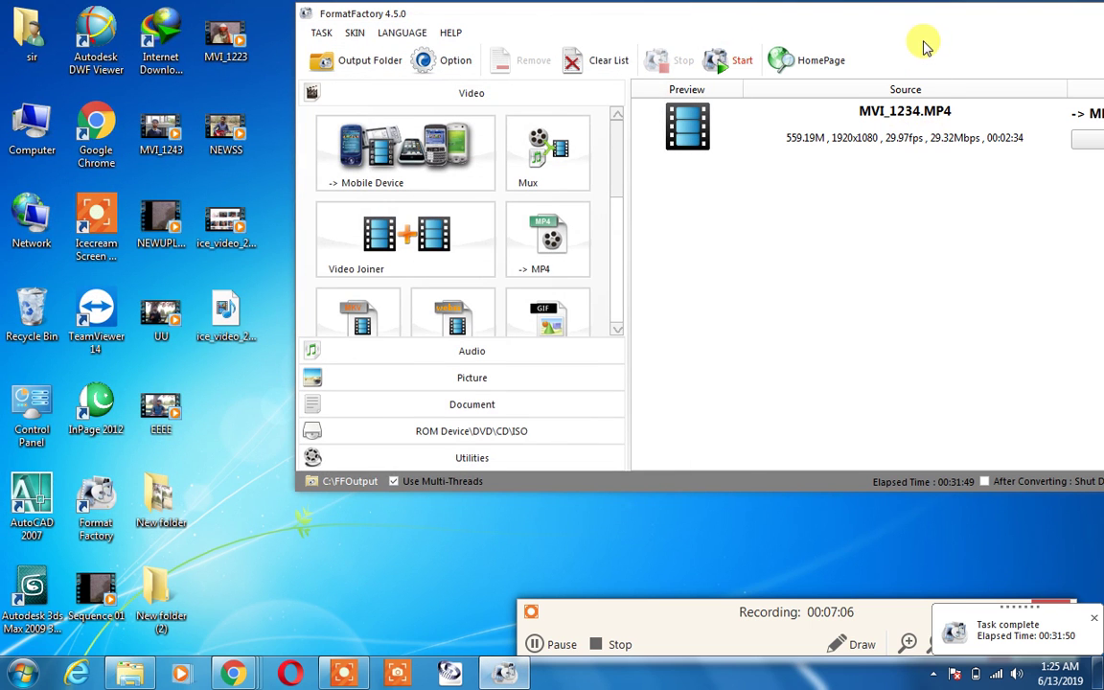
Bring Format Factory back into view, play the converted MVI_1234 from its output folder in full screen, and close the player and folder
left_click_drag(734, 17, 558, 24)
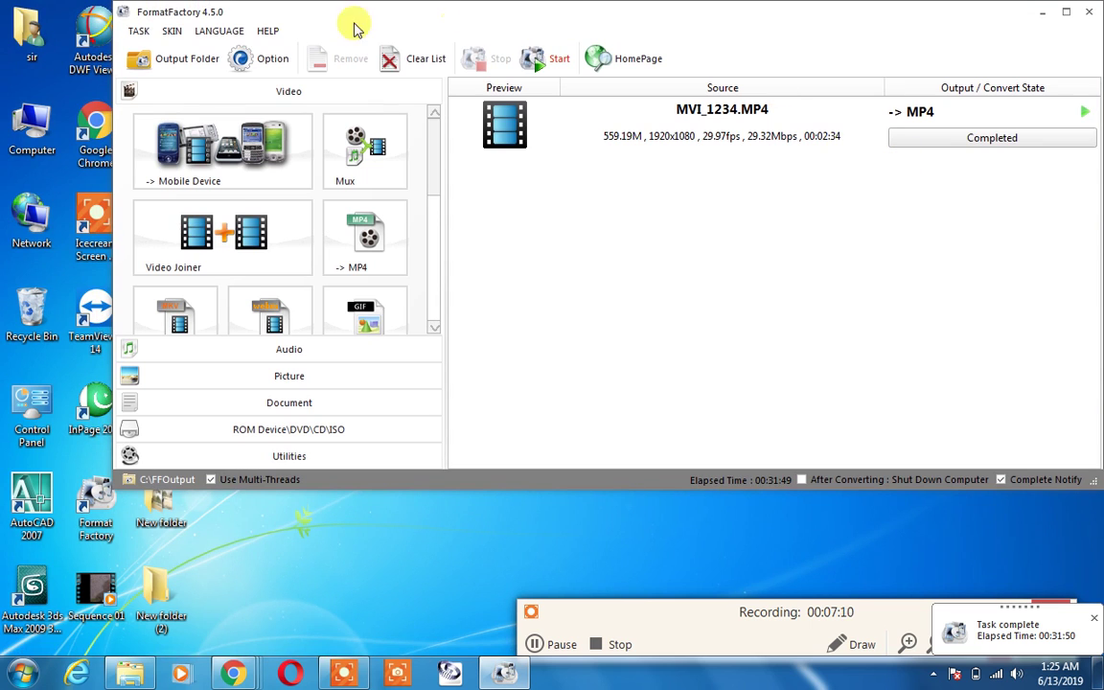
left_click(204, 59)
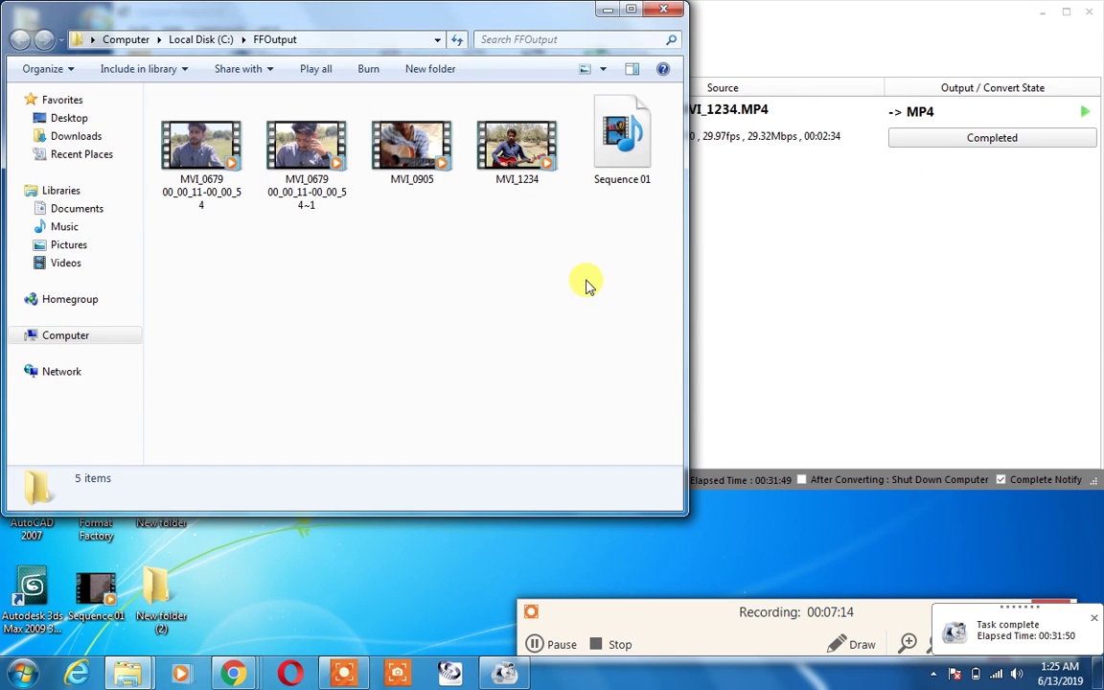
mouse_move(525, 173)
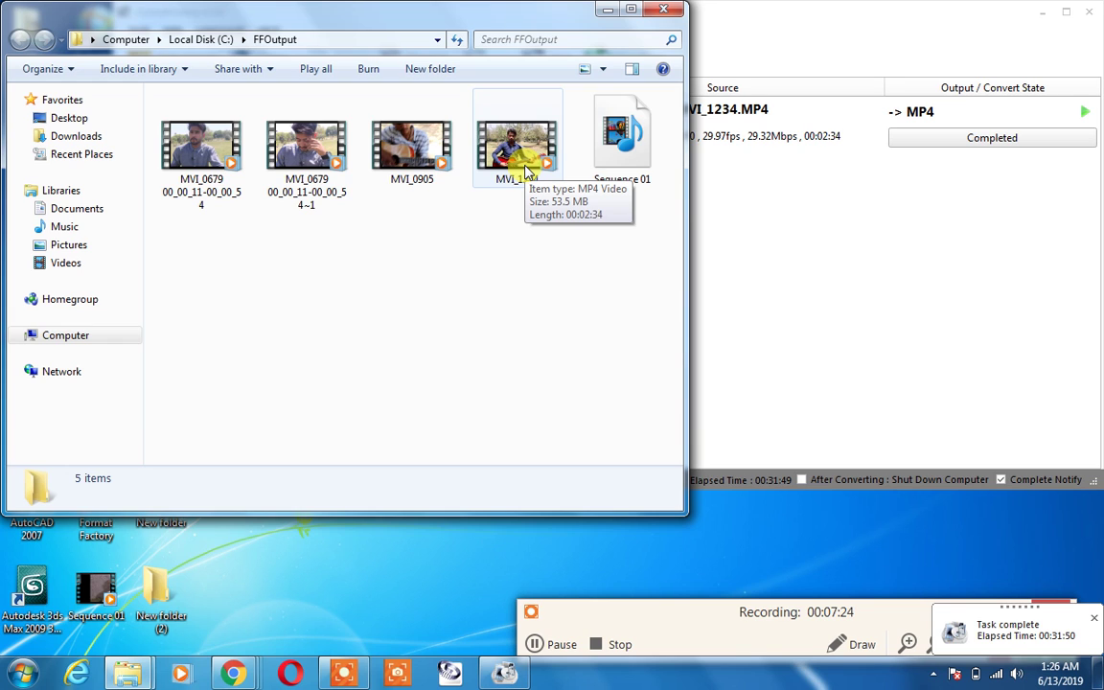
left_click(517, 153)
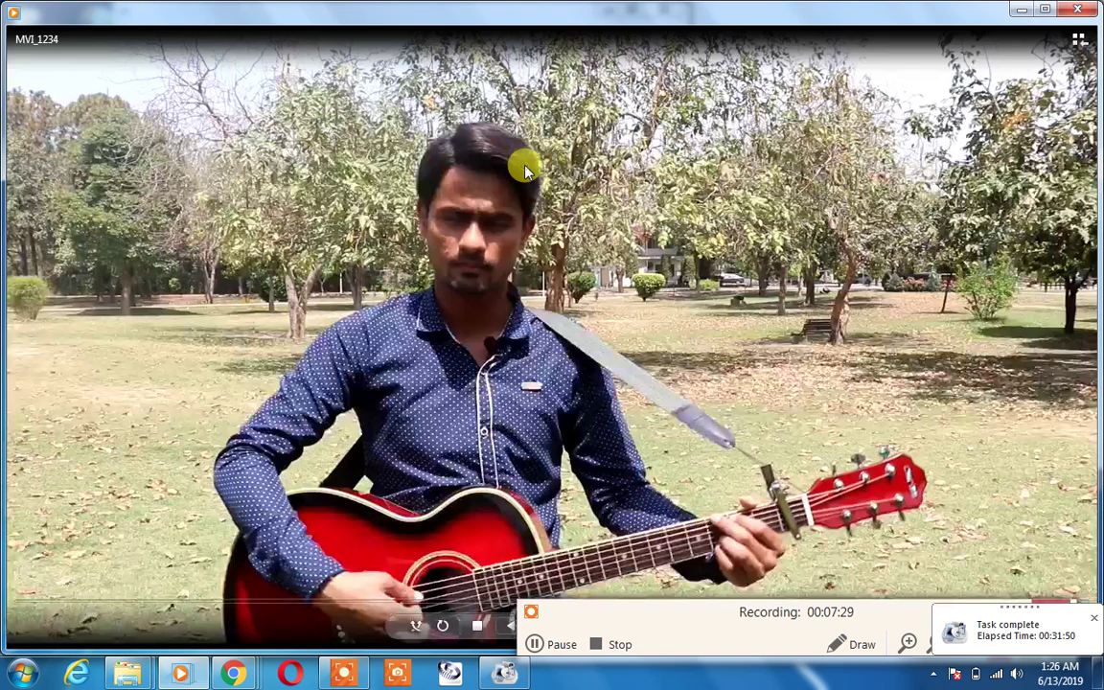
double_click(525, 171)
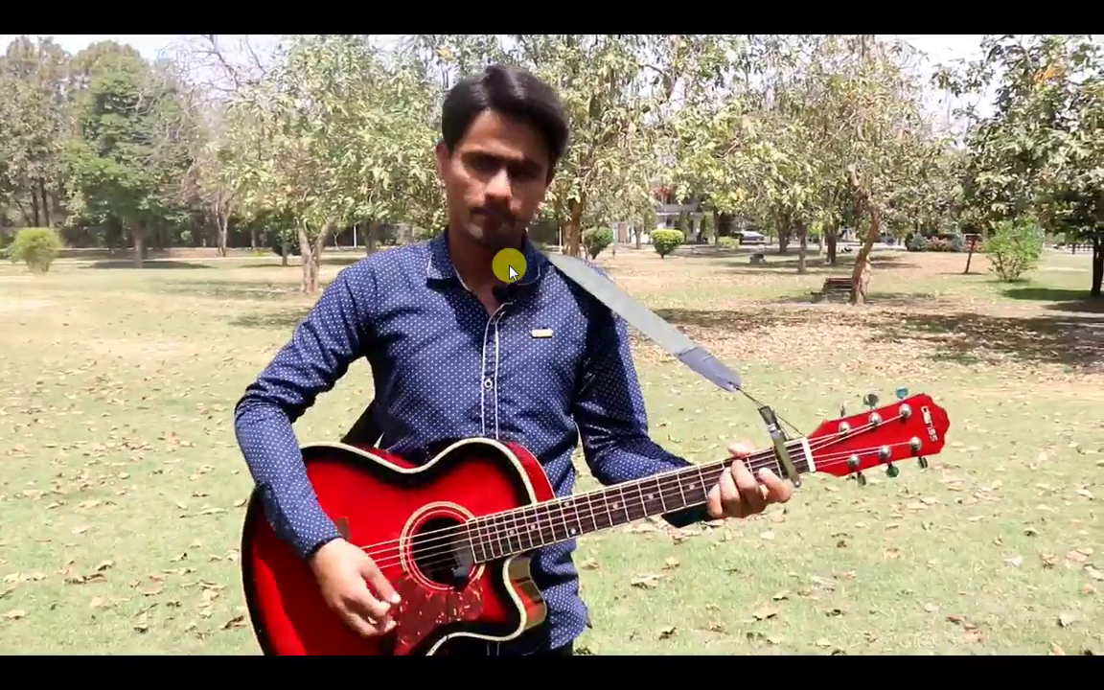
mouse_move(348, 436)
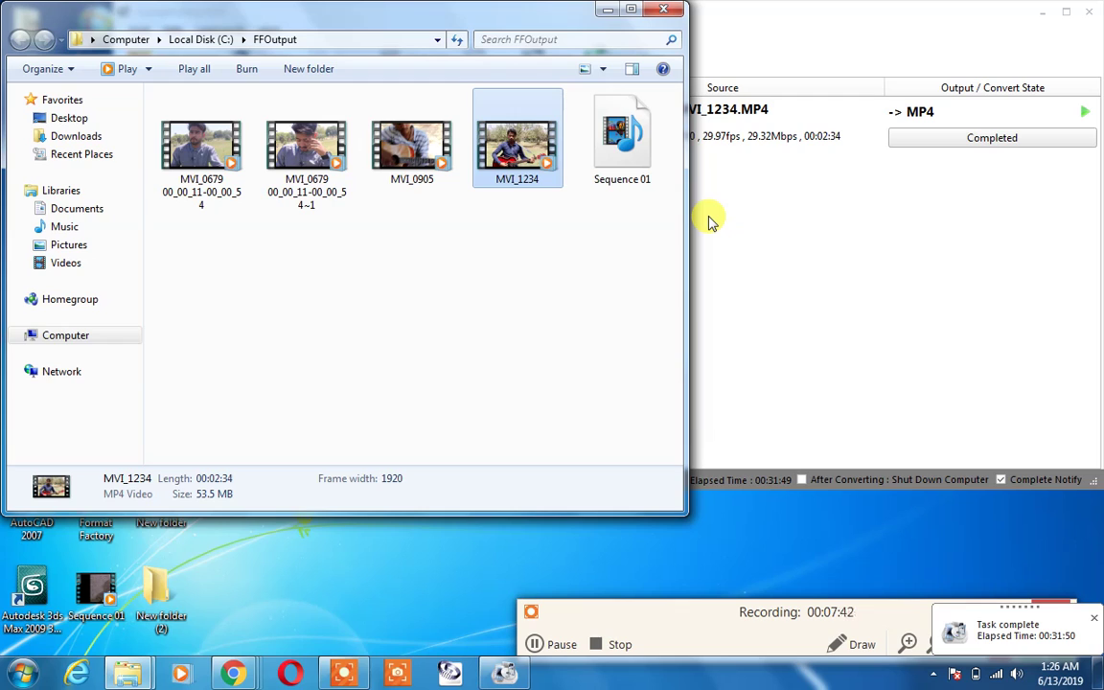
left_click(661, 10)
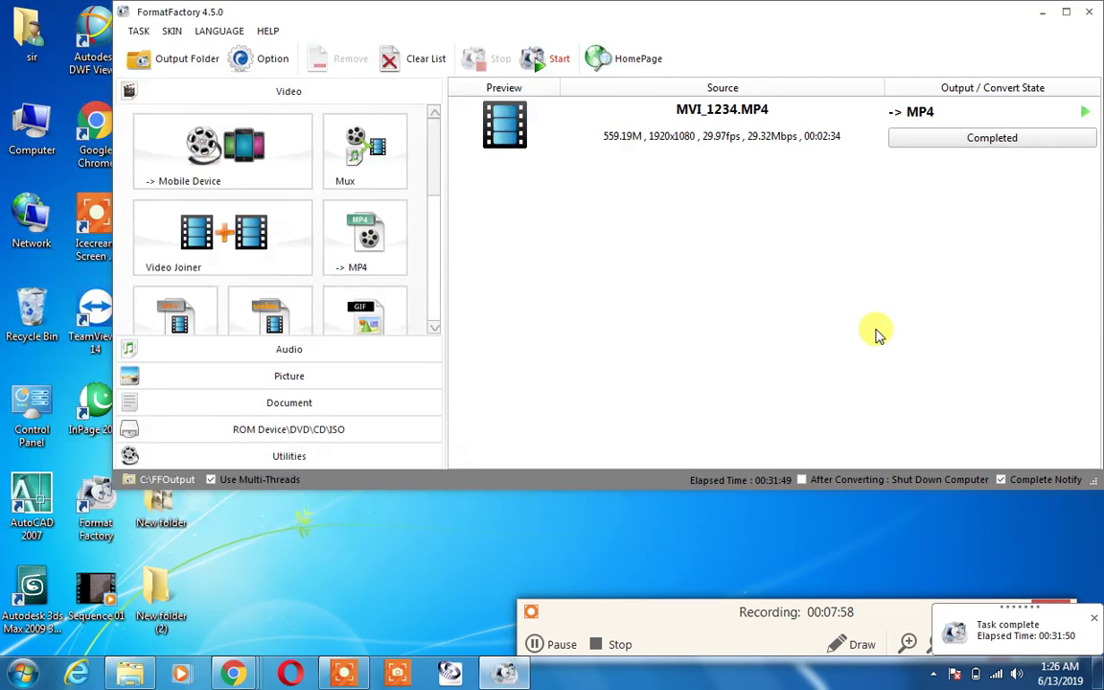